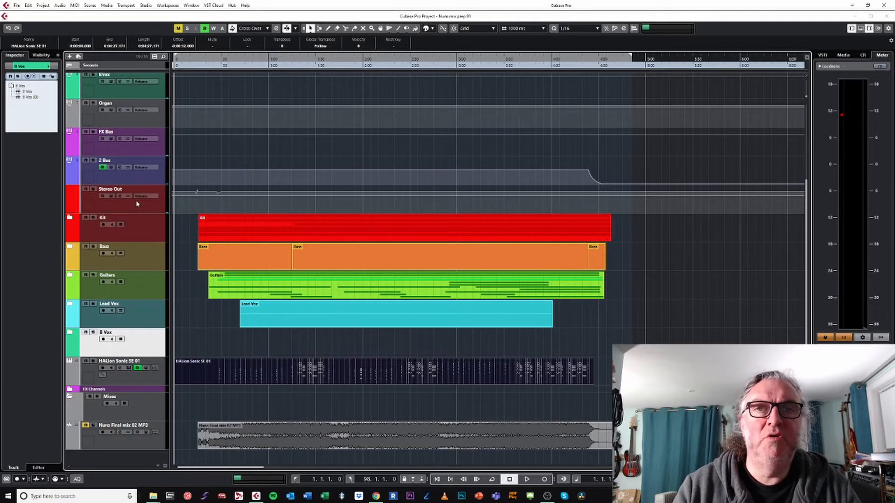
Step: Remove the Seconds ruler track from the project
click(147, 68)
right_click(146, 68)
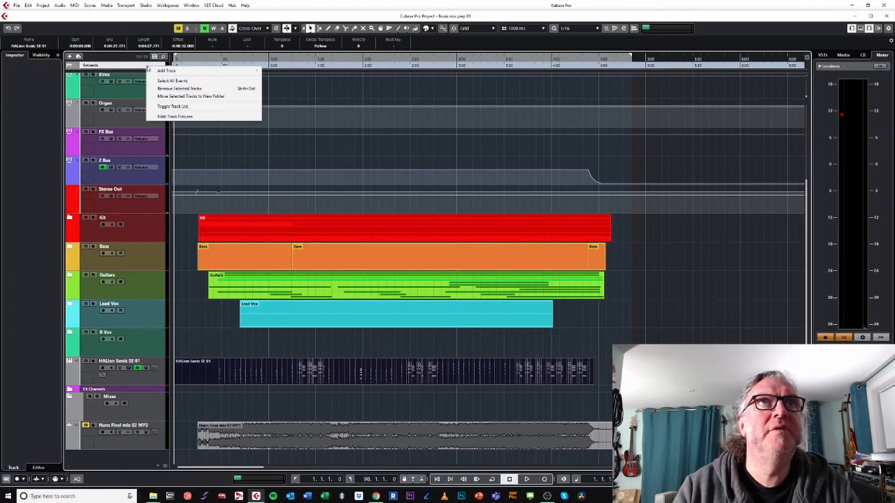
click(186, 88)
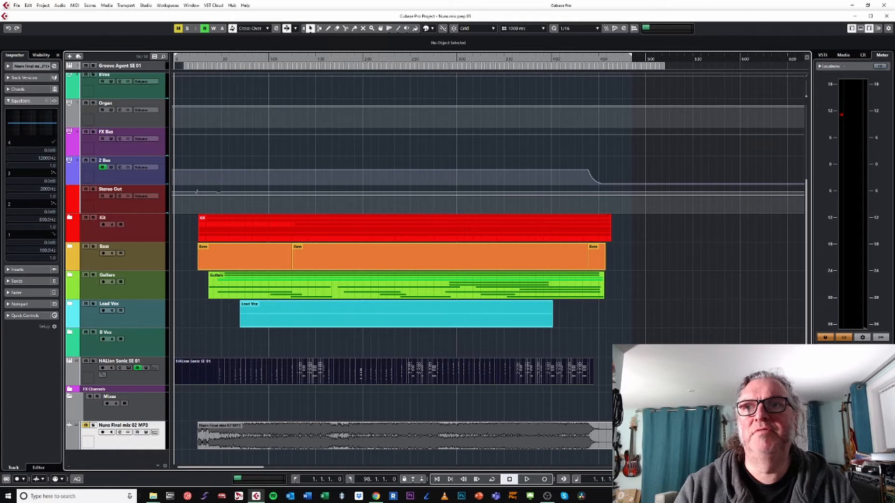
Step: View the instrument loaded on the HALion Sonic SE 01 track and close its window again
click(603, 371)
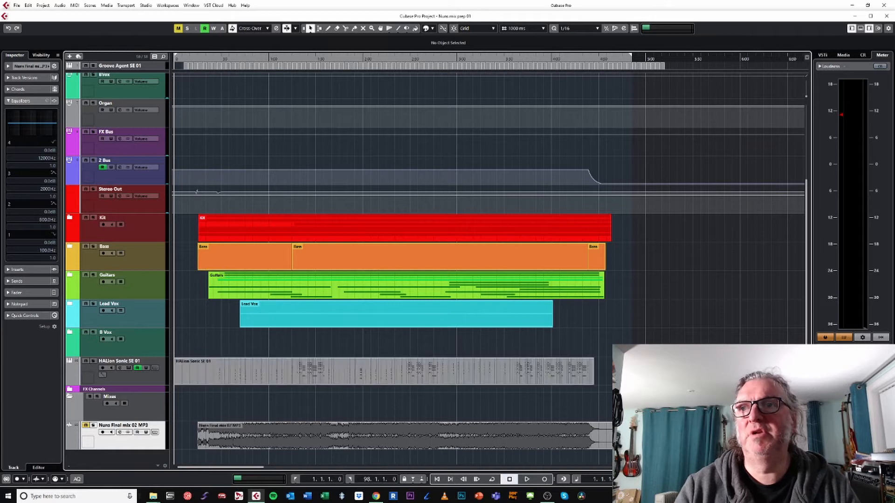
click(162, 378)
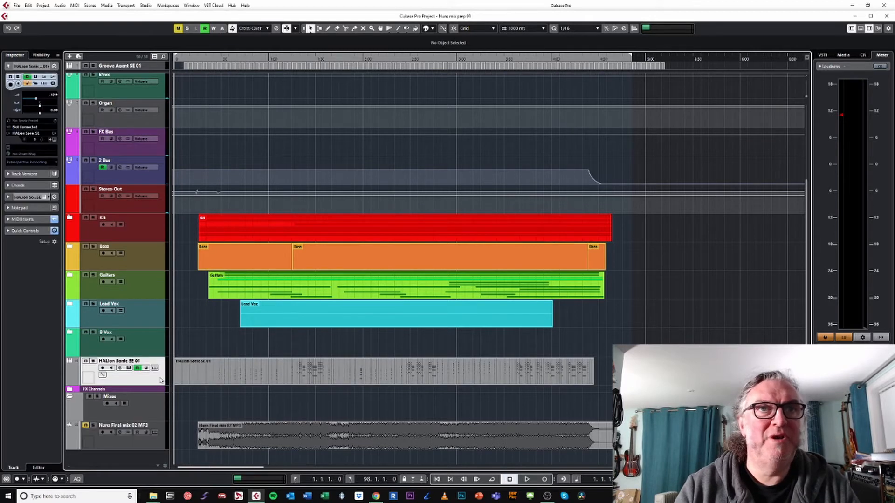
click(128, 368)
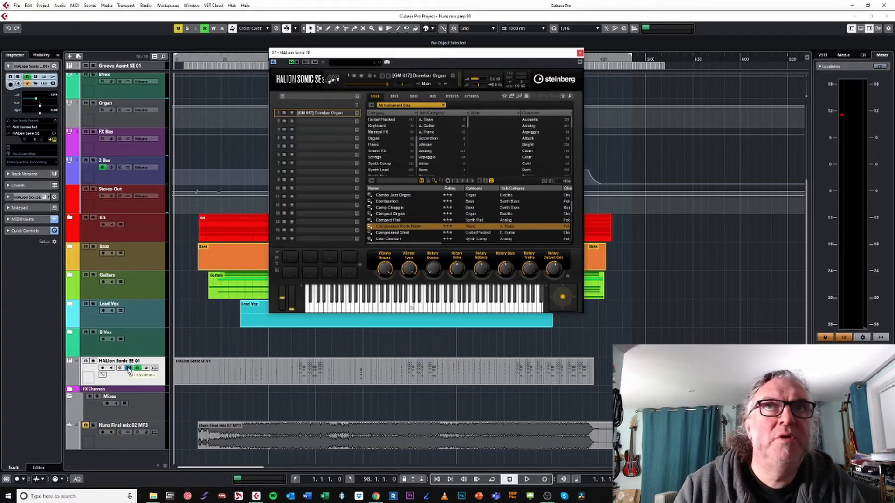
click(129, 368)
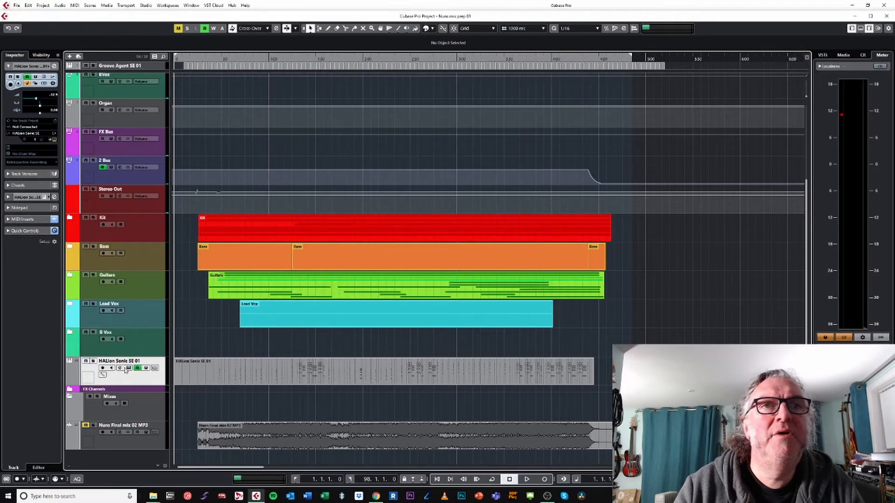
Step: Inspect the Organ group channel and the 2 Bus channel in the track list
scroll(109, 233, up, 3)
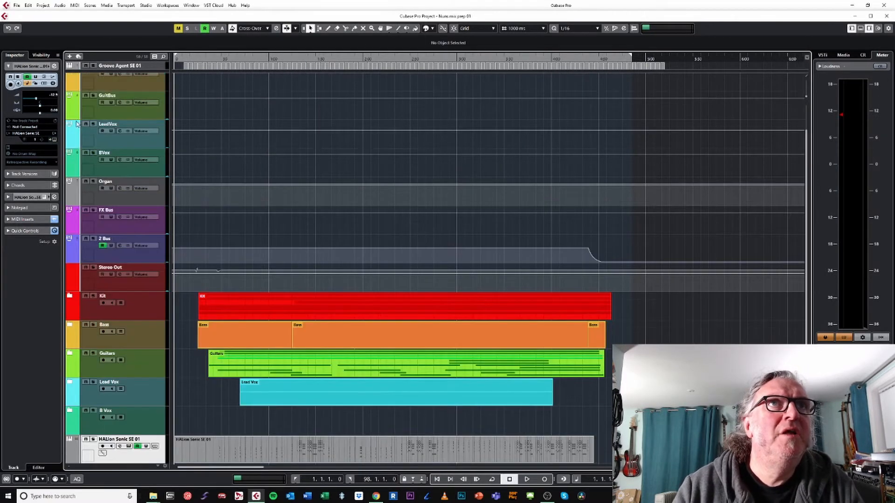
click(130, 202)
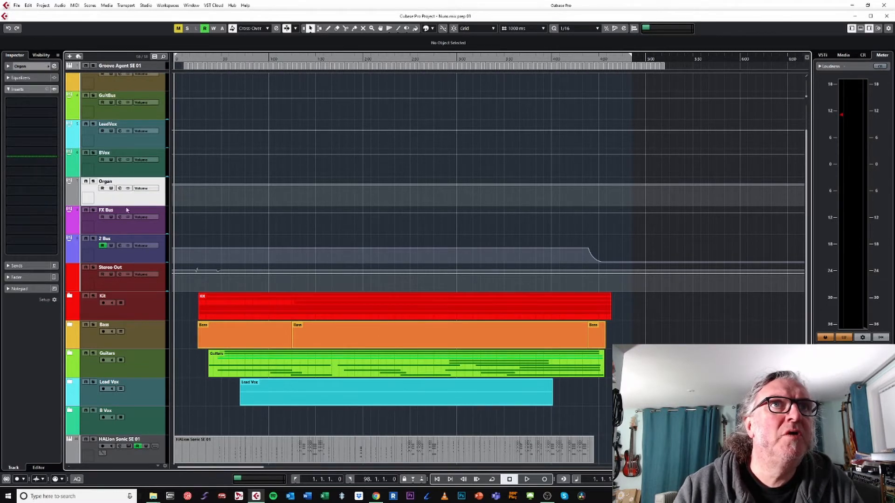
click(120, 240)
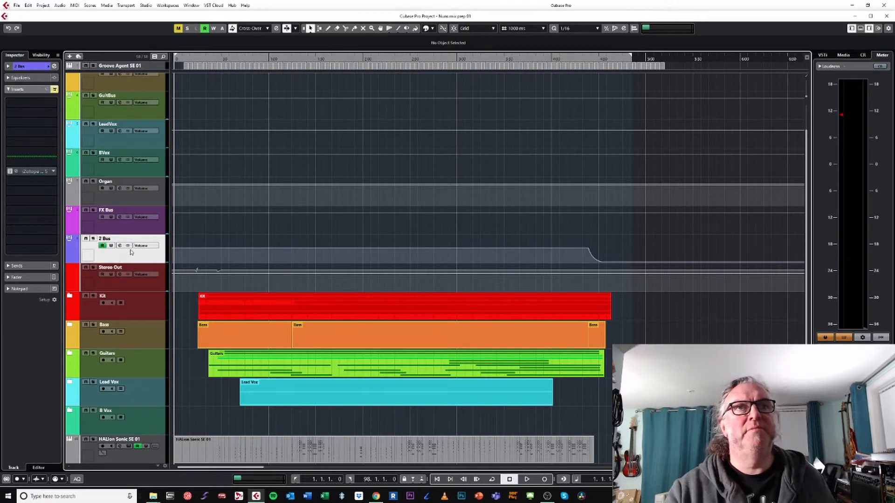
scroll(466, 182, down, 3)
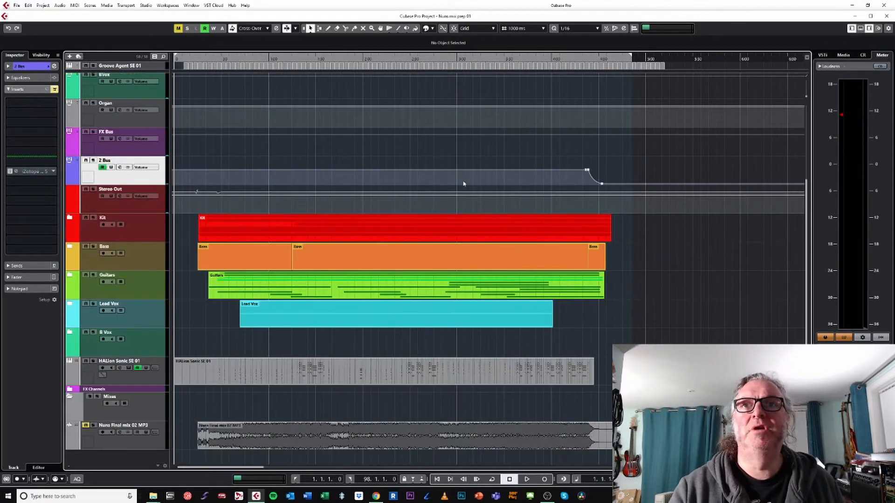
Step: Solo the HALion Sonic SE 01 track and open the Export Audio Mixdown settings
click(163, 375)
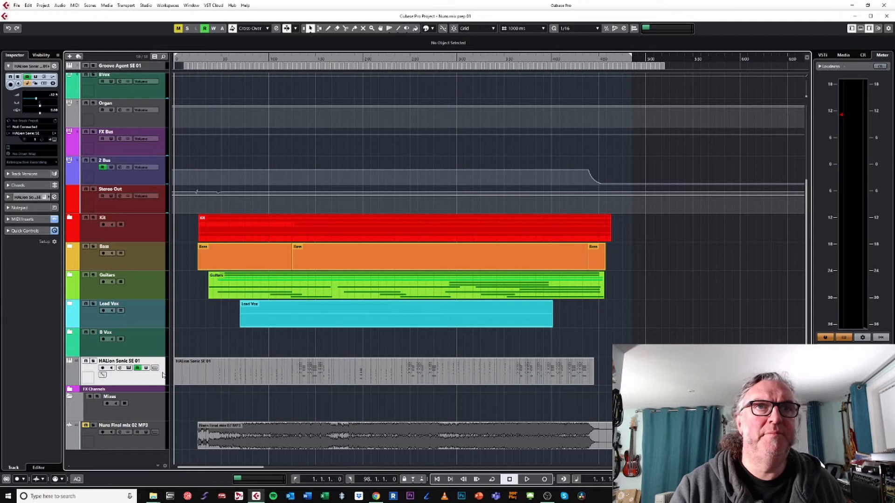
click(93, 361)
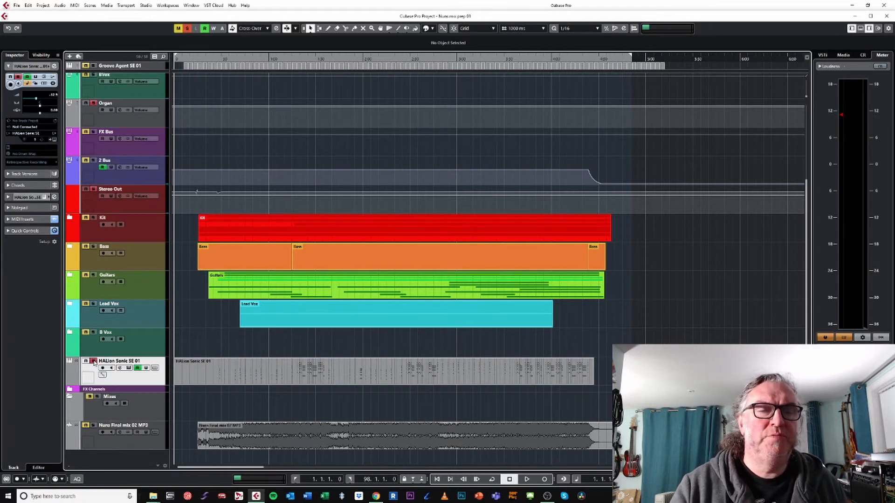
key(ctrl+e)
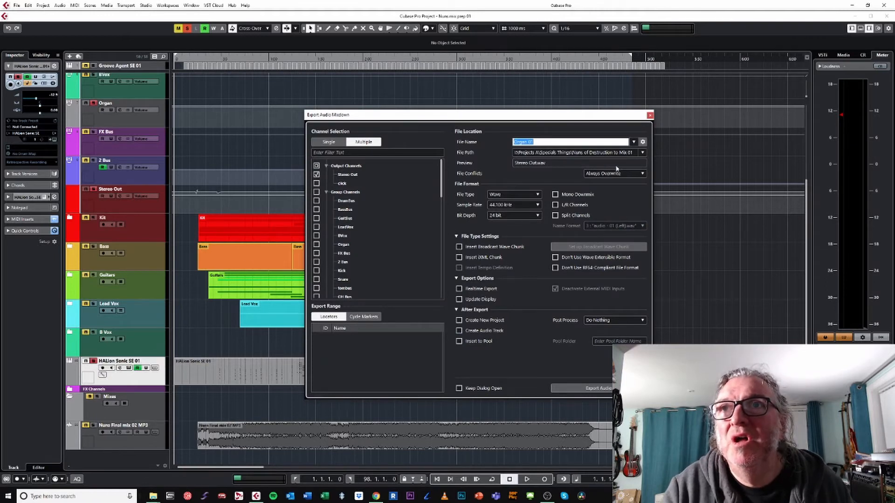
Step: Remove the Channel Name attribute from the export naming scheme and accept the scheme
click(643, 142)
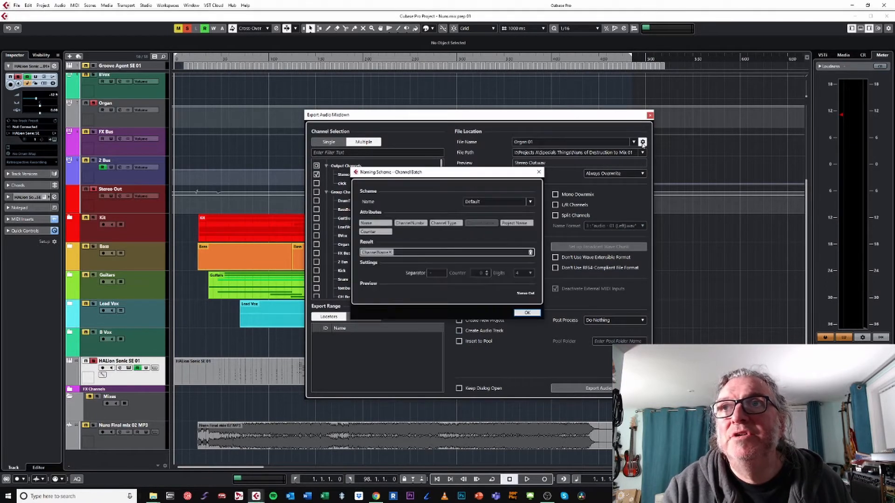
click(390, 253)
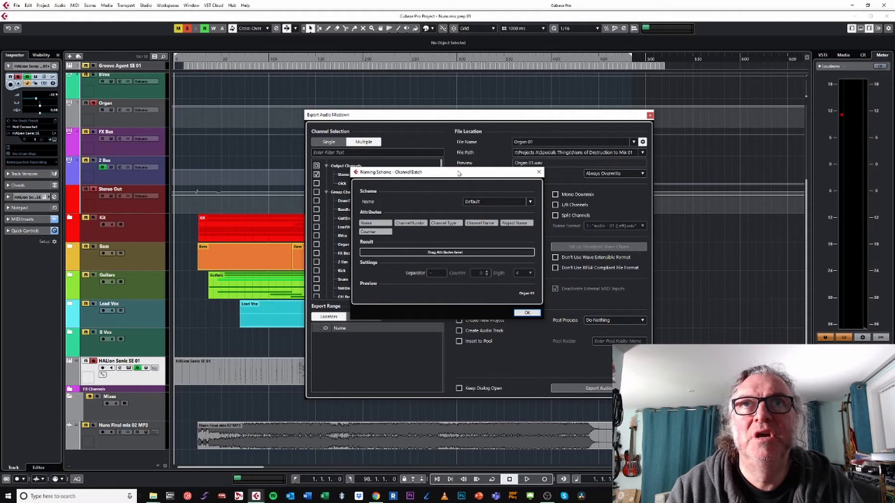
click(526, 314)
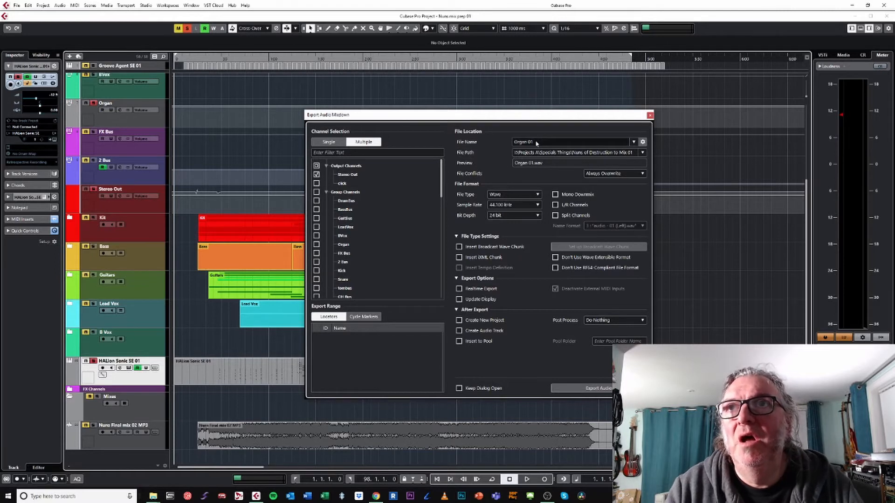
Step: Browse for the export location and delete the existing Organ Stereo file from the Nuns of Destruction to Mix 01 folder
click(642, 152)
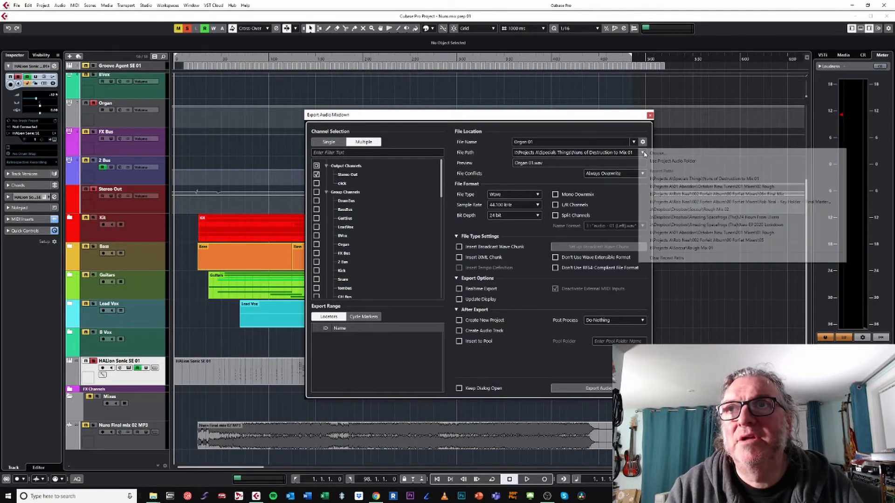
click(656, 153)
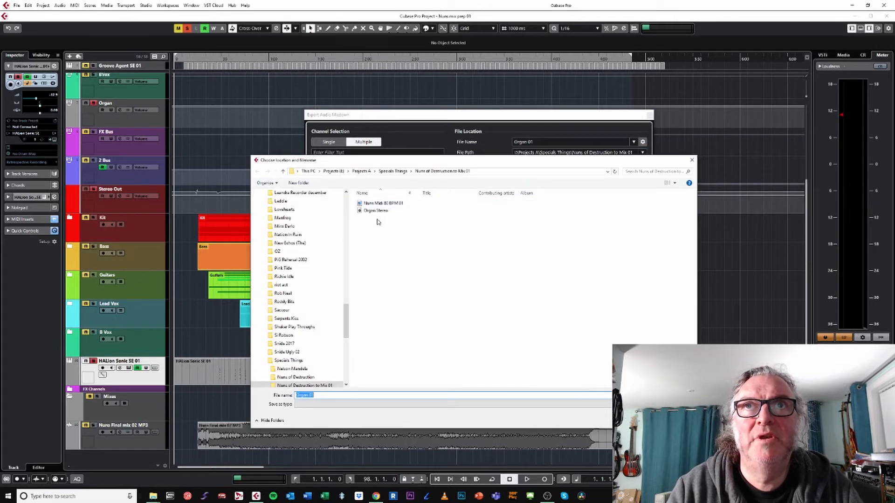
click(379, 214)
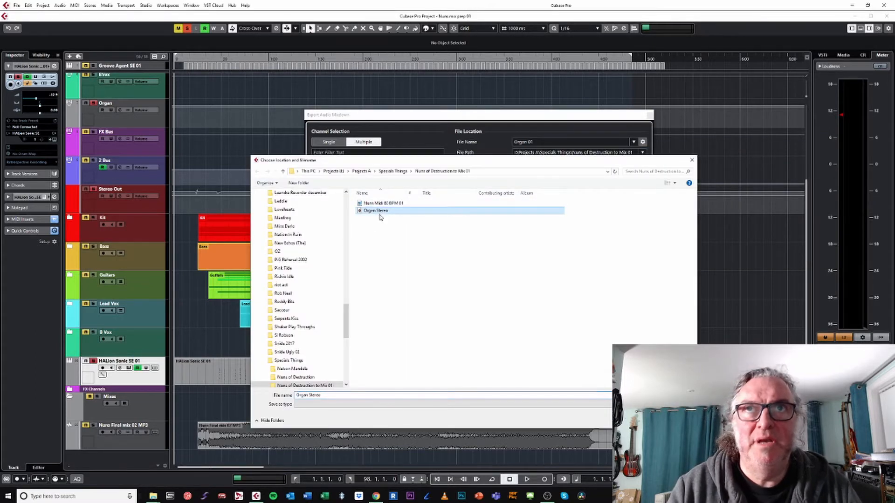
key(Delete)
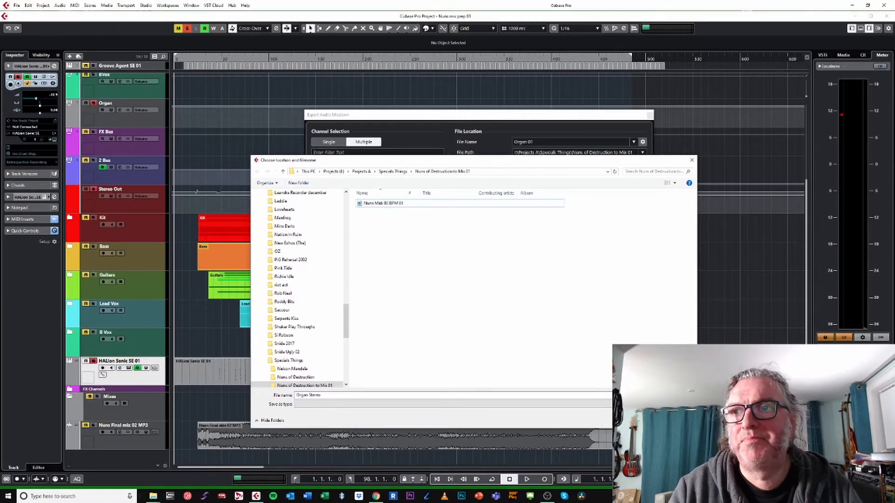
Step: Use Organ Stereo.wav as the export file name, accept replacing the existing file, and export the mixdown
key(Return)
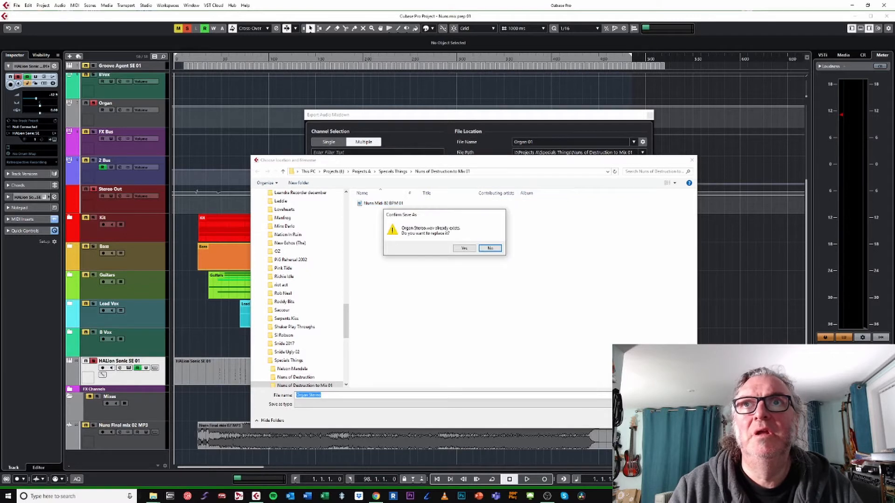
click(464, 248)
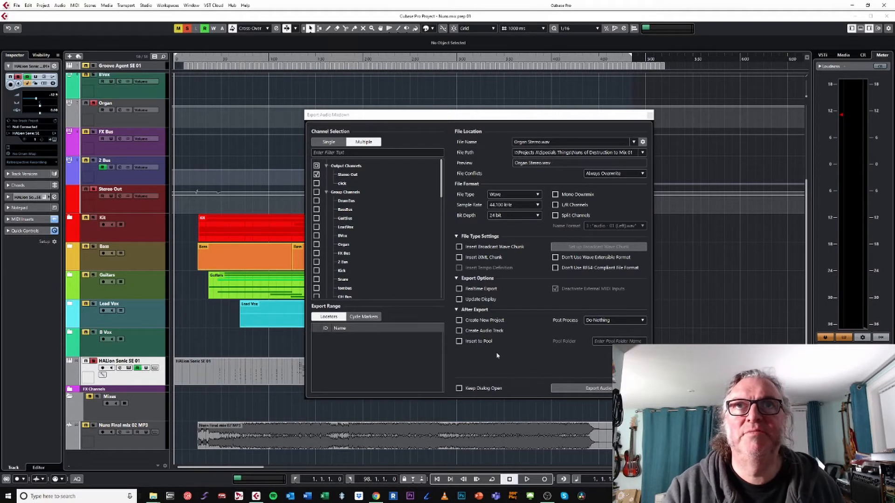
click(583, 389)
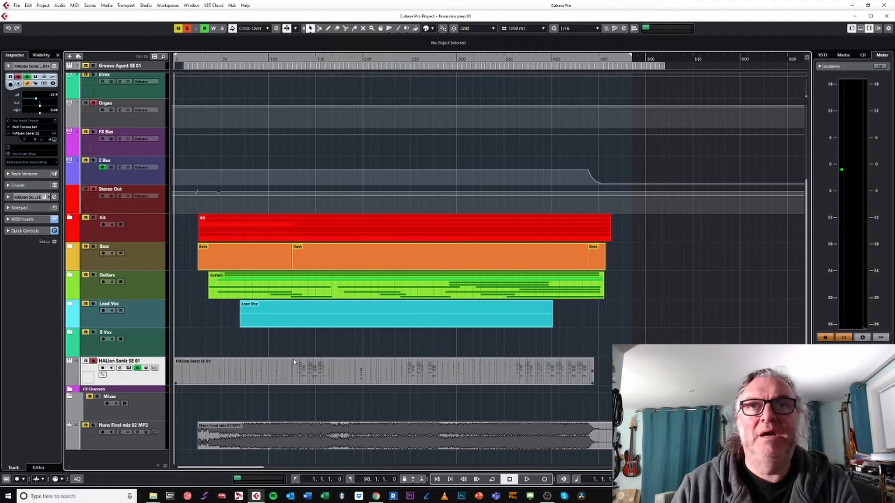
Step: Switch to the File Explorer window of the Nuns of Destruction to Mix 01 folder and place it beside the arrangement's track list
click(153, 496)
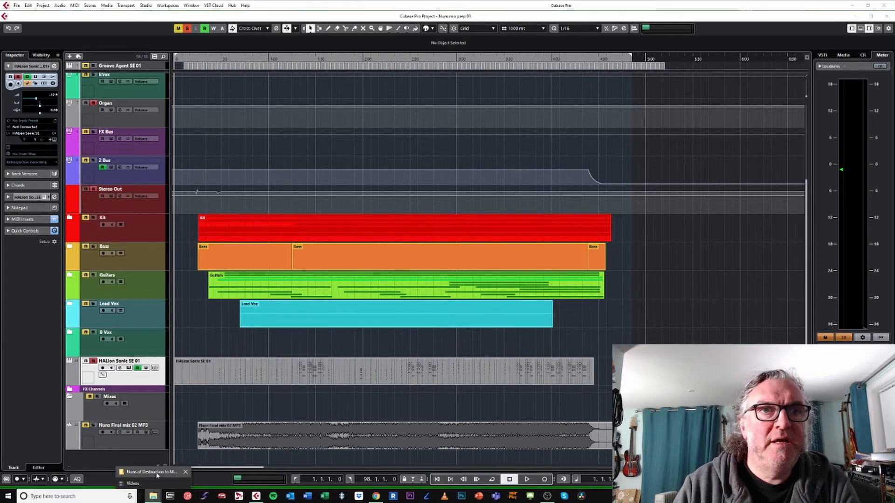
click(154, 472)
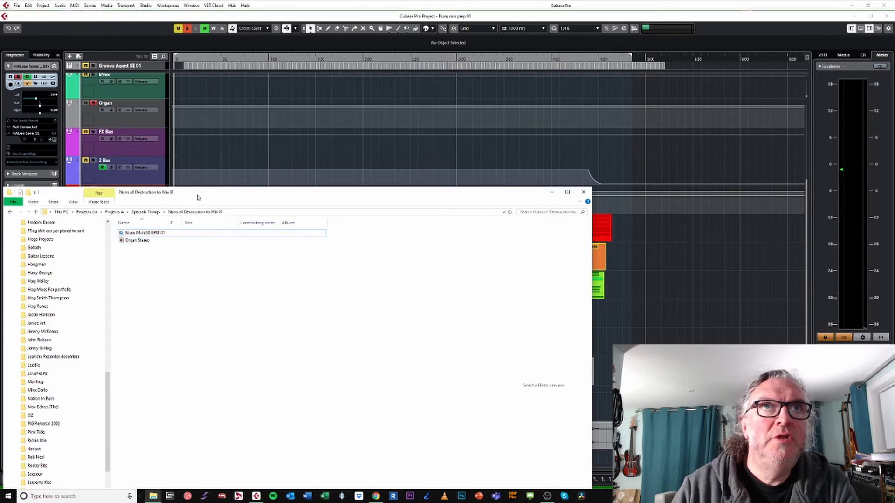
drag(199, 195, 658, 179)
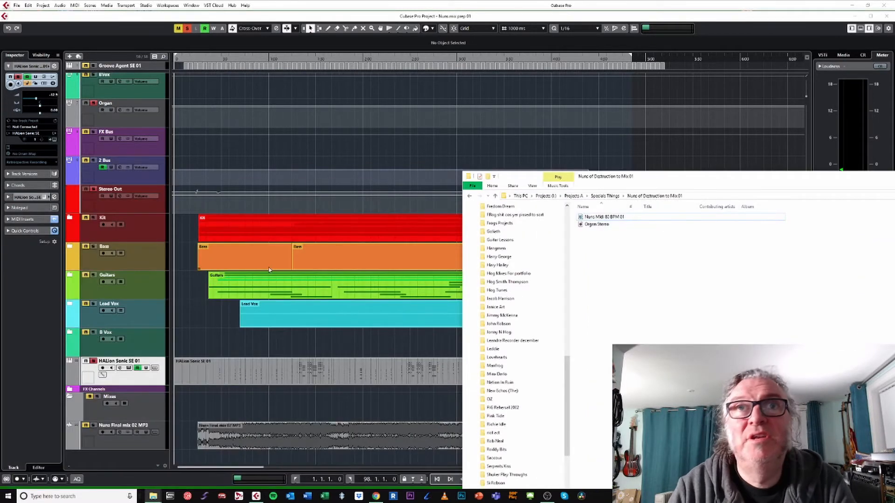
click(230, 407)
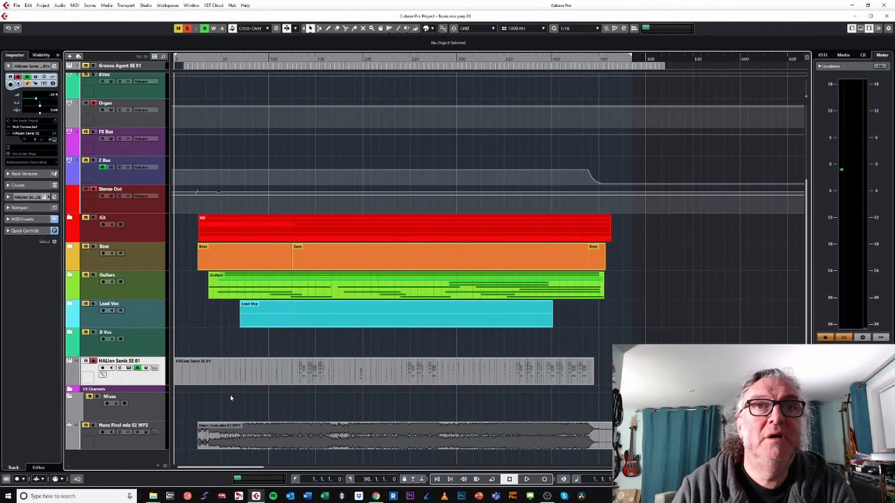
click(152, 501)
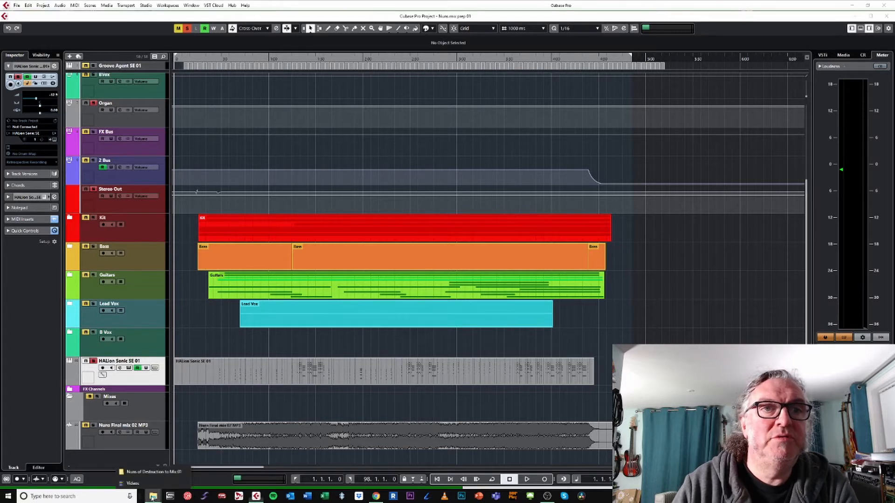
click(153, 471)
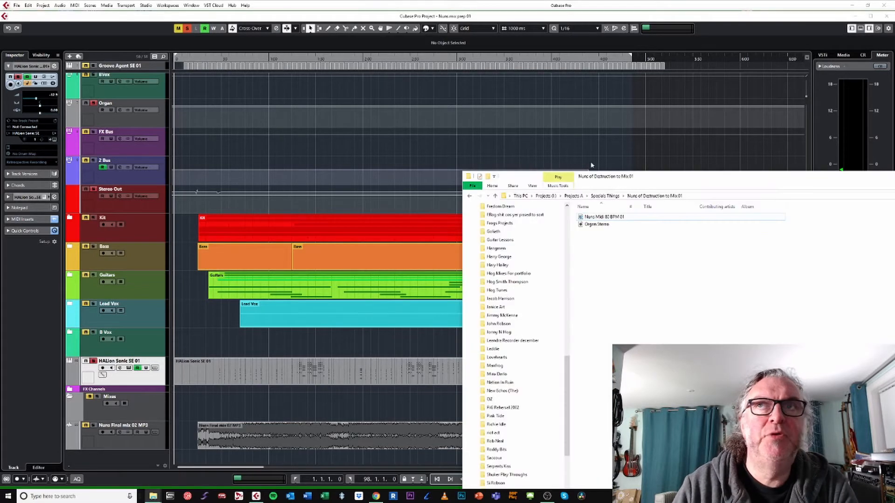
Step: Try importing the Nuns Midi 80 BPM 01 file below the existing tracks, and undo the import
drag(590, 218, 185, 455)
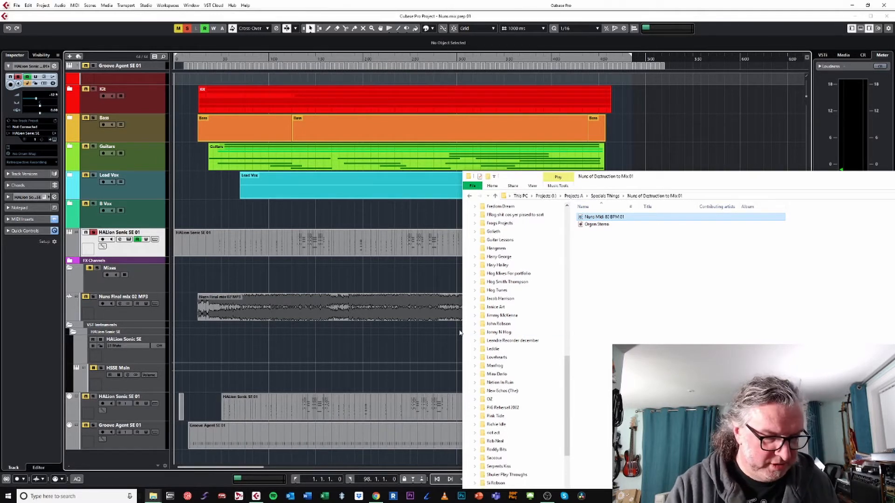
click(380, 348)
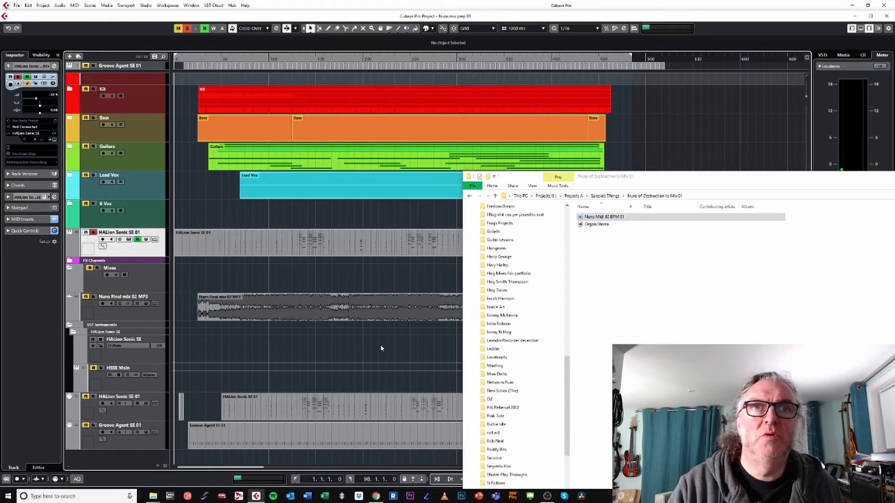
key(ctrl+z)
Step: Import the Organ Stereo audio file onto a new track below the others, near the start of the timeline
click(596, 224)
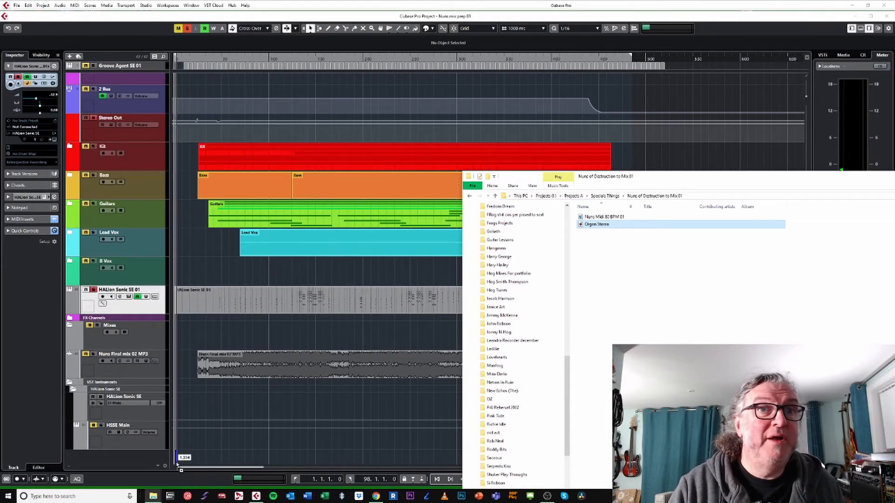
drag(177, 465, 178, 464)
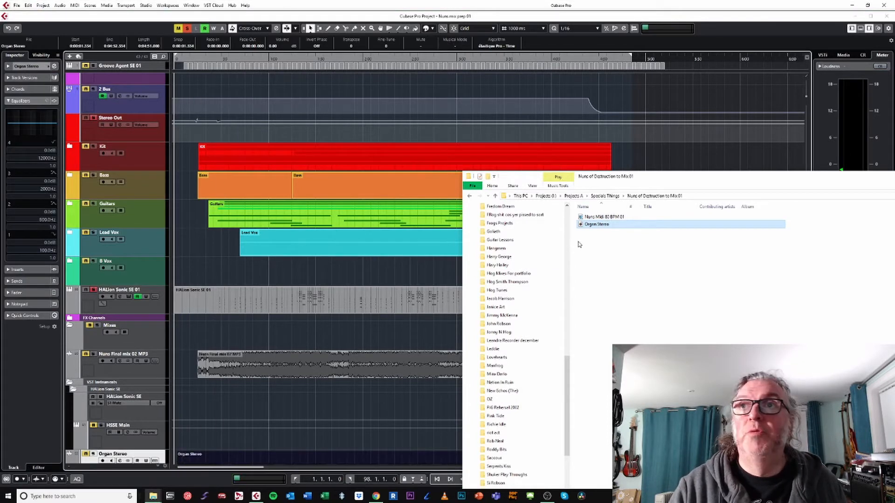
scroll(279, 390, down, 1)
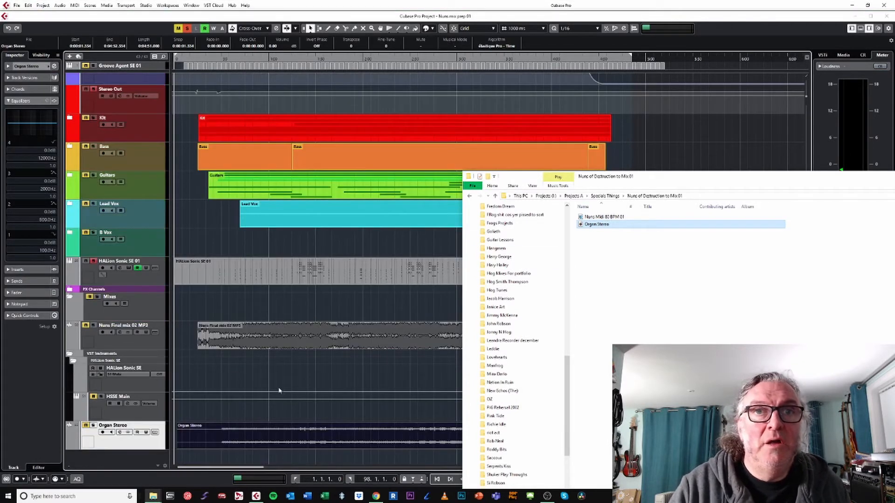
Step: Move the Organ Stereo track directly above the HALion Sonic SE 01 track and deselect its event
click(163, 428)
drag(162, 288, 196, 303)
click(255, 331)
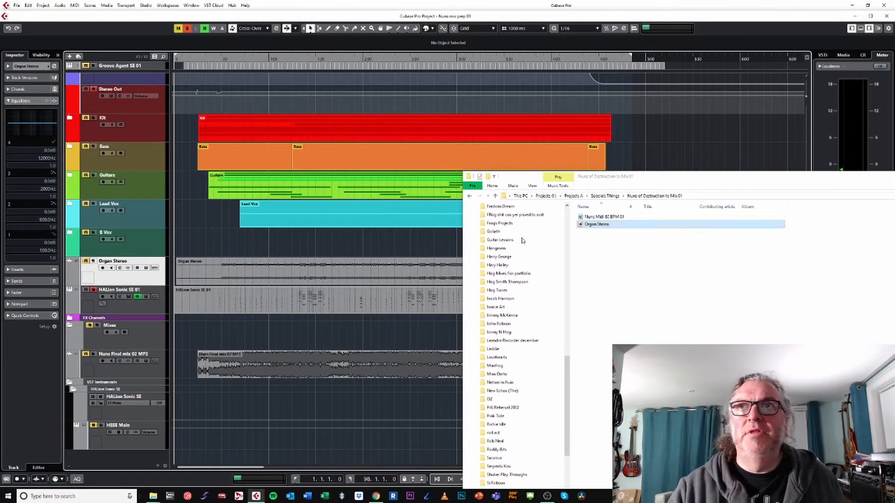
Step: Put the File Explorer window away to return to the full Cubase arrangement
click(813, 183)
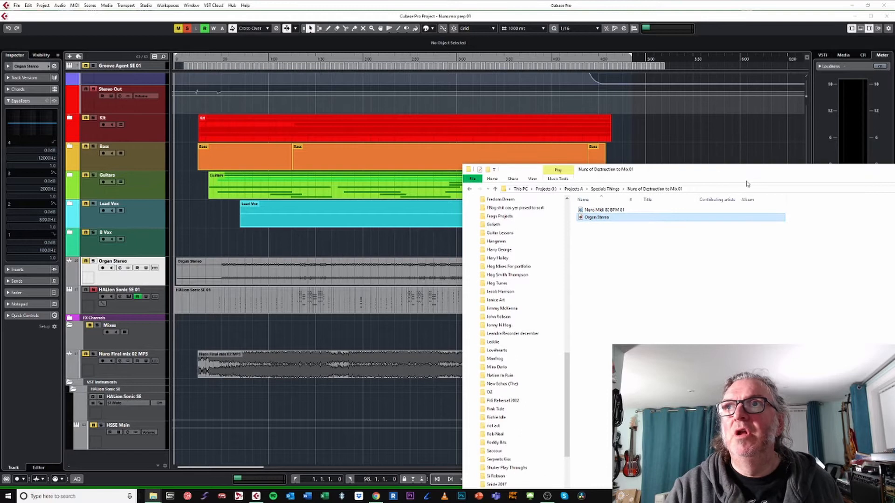
drag(745, 177, 512, 100)
click(721, 102)
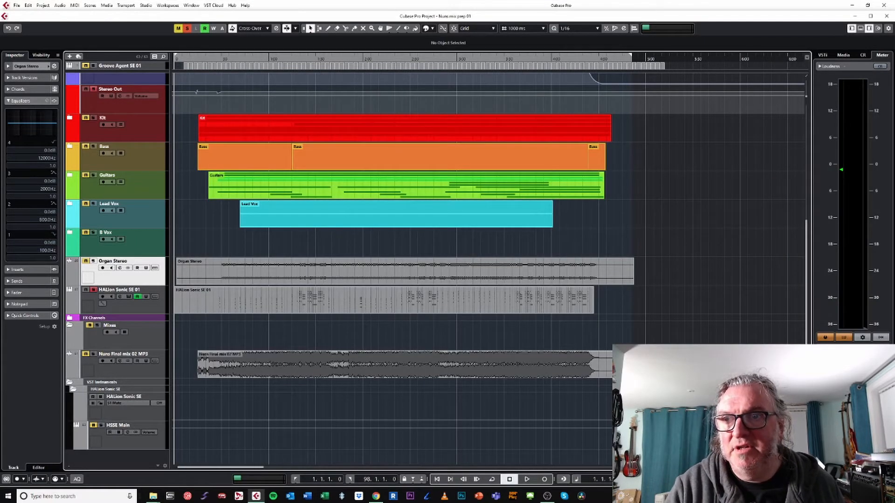
key(2)
click(690, 258)
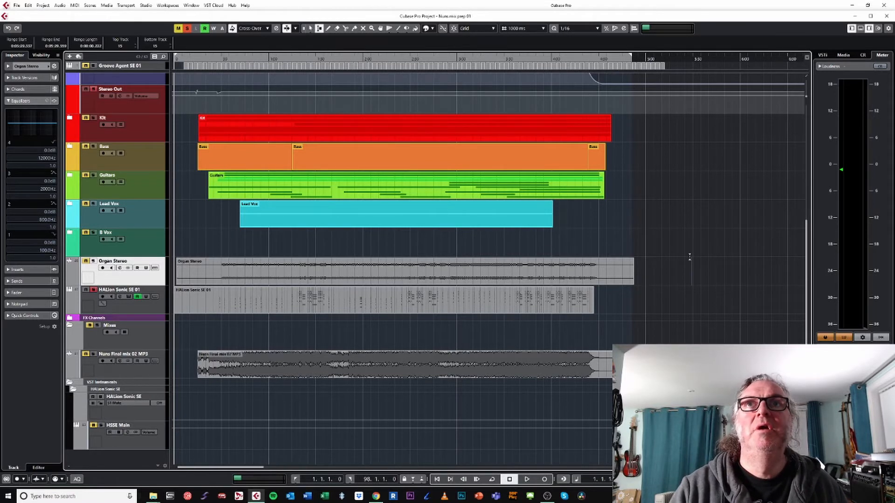
key(F2)
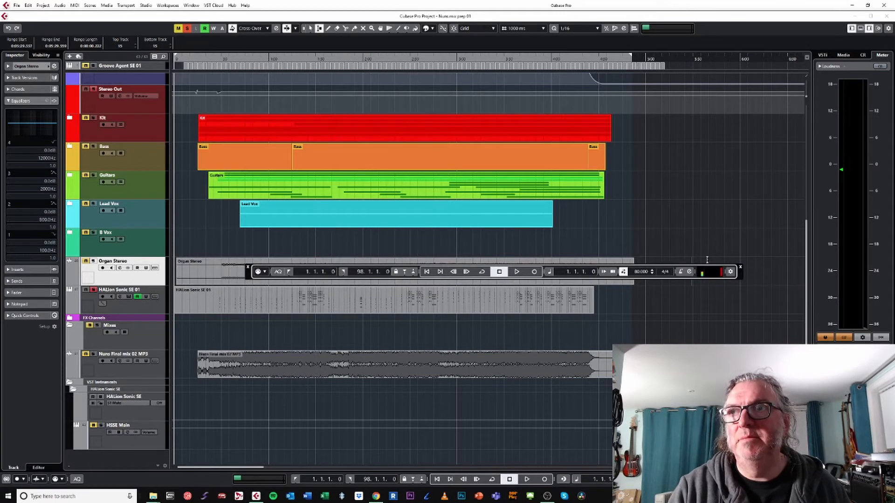
click(741, 269)
click(734, 270)
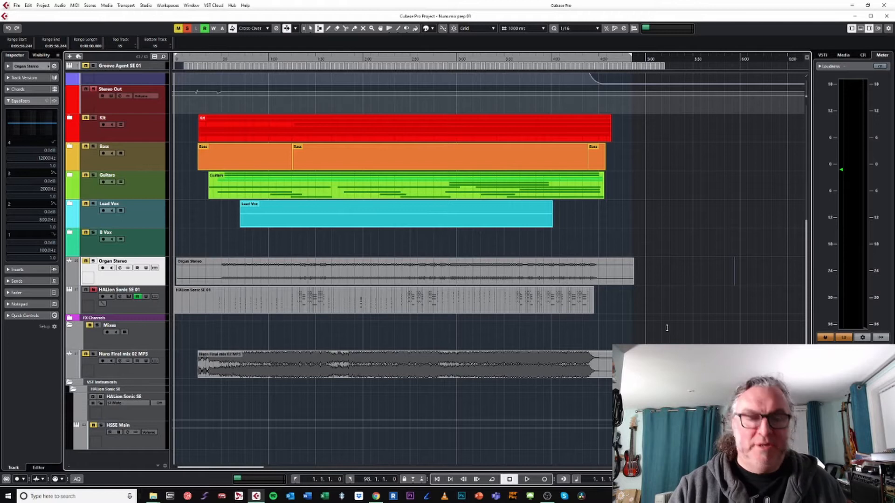
key(1)
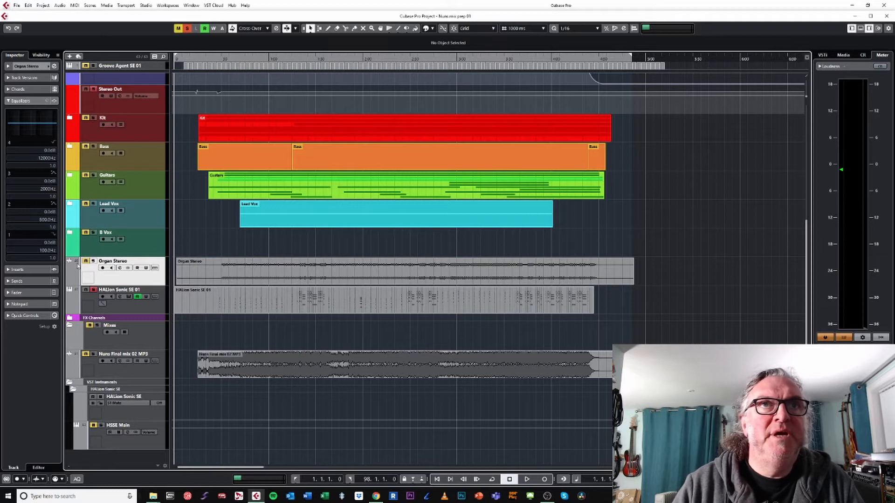
Step: Move the Organ Stereo event to the very start of the project and deactivate all solo states
drag(204, 270, 193, 270)
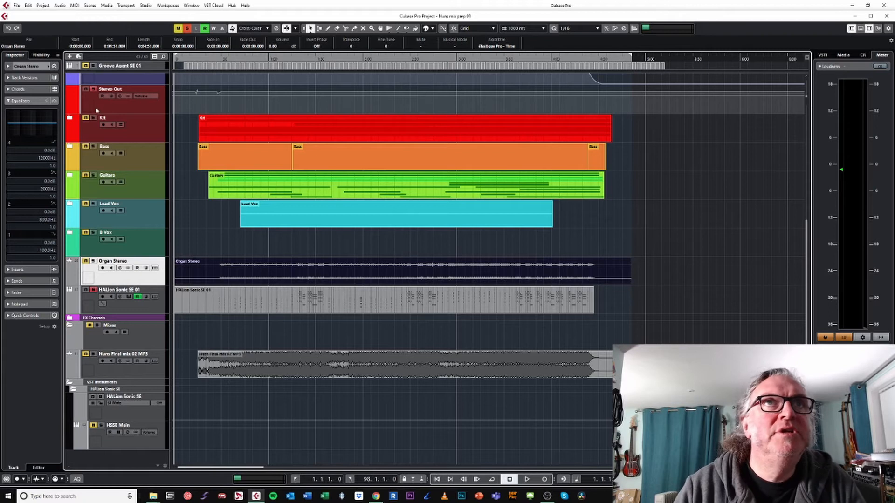
click(187, 28)
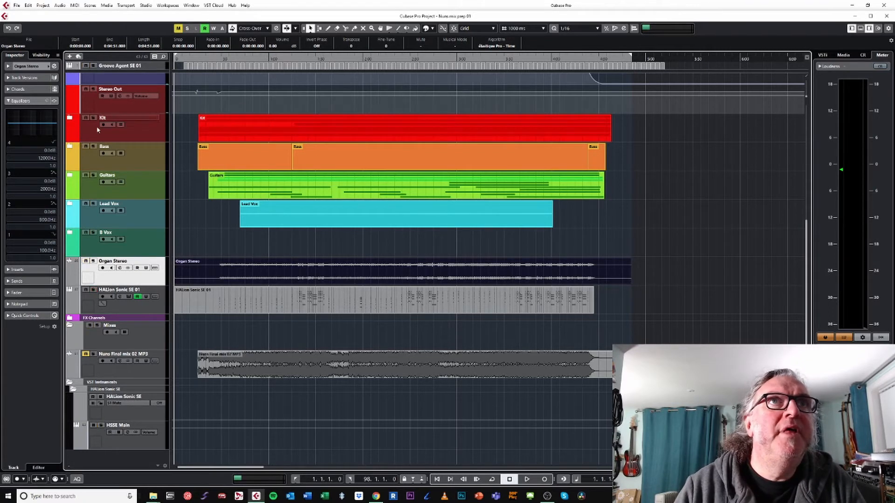
Step: Expand the Kit and Guitars folders and look through the tracks inside them
click(70, 118)
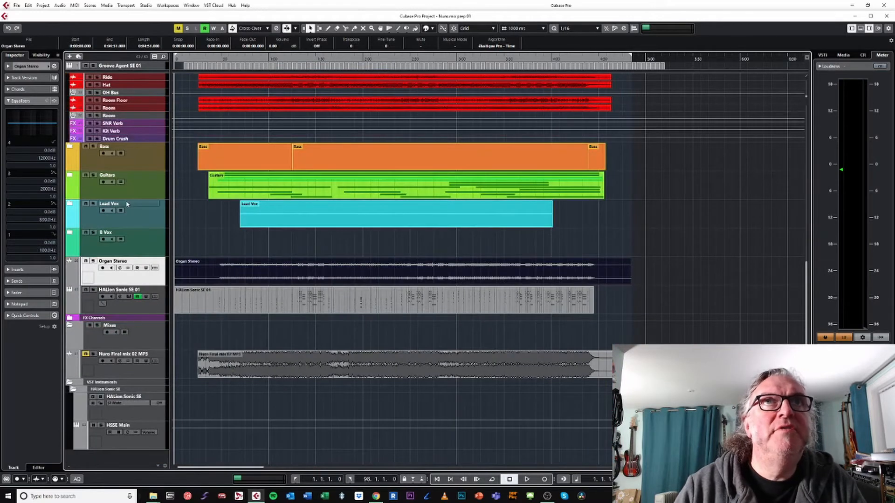
scroll(125, 205, up, 3)
scroll(149, 147, down, 3)
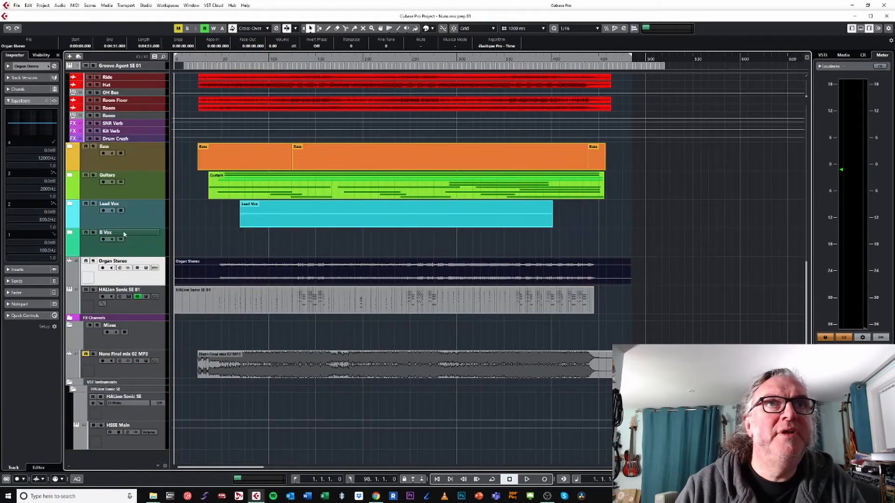
click(70, 176)
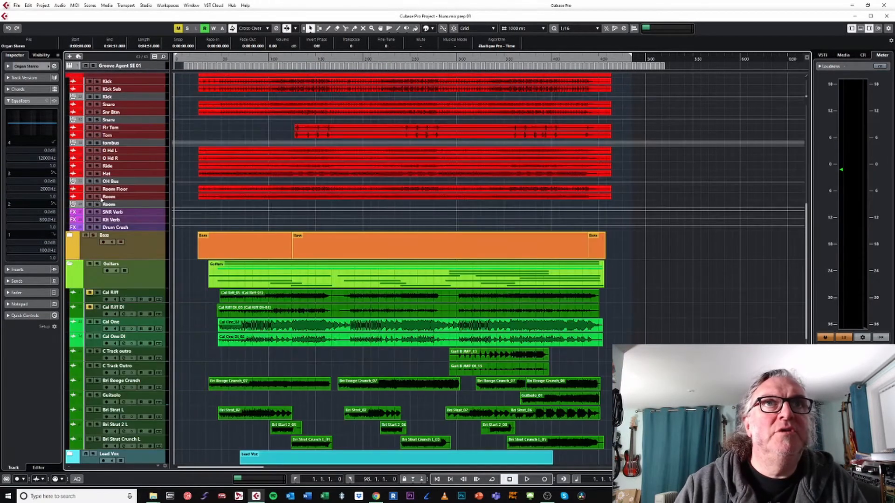
scroll(159, 303, down, 5)
scroll(159, 302, up, 5)
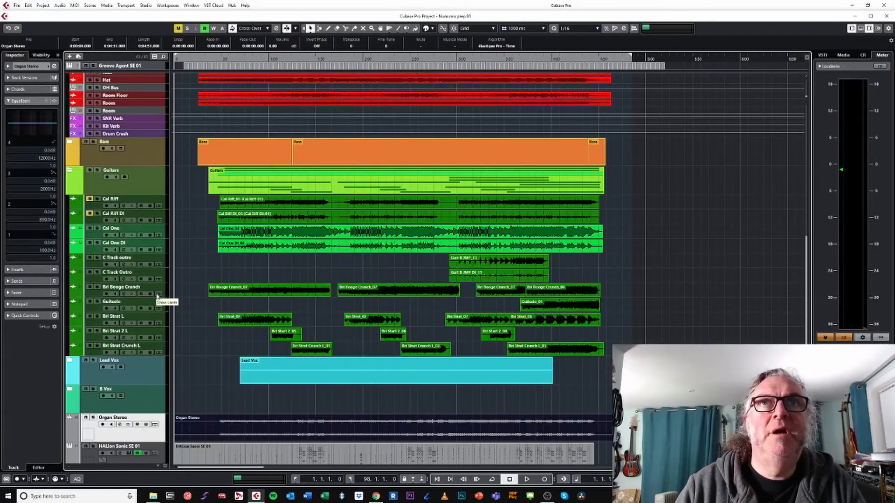
Step: Check the contents of the Bass and Lead Vox folders, leaving both of them and the Guitars folder collapsed
click(72, 142)
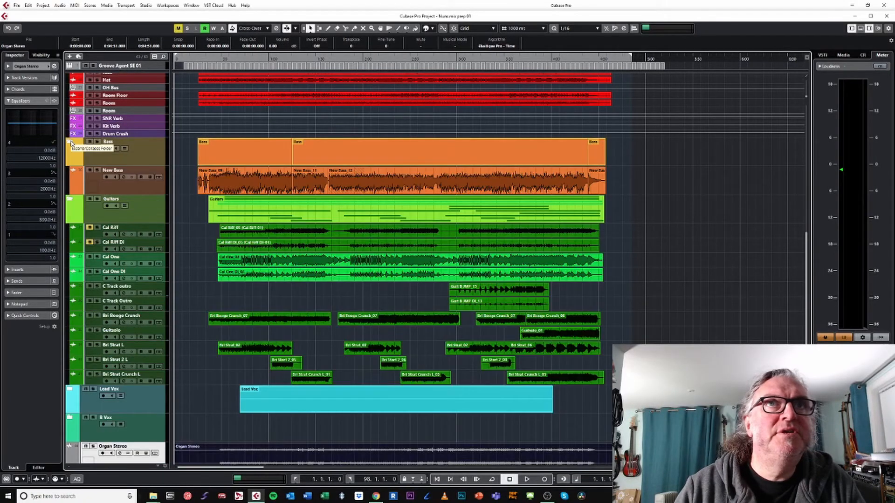
click(71, 143)
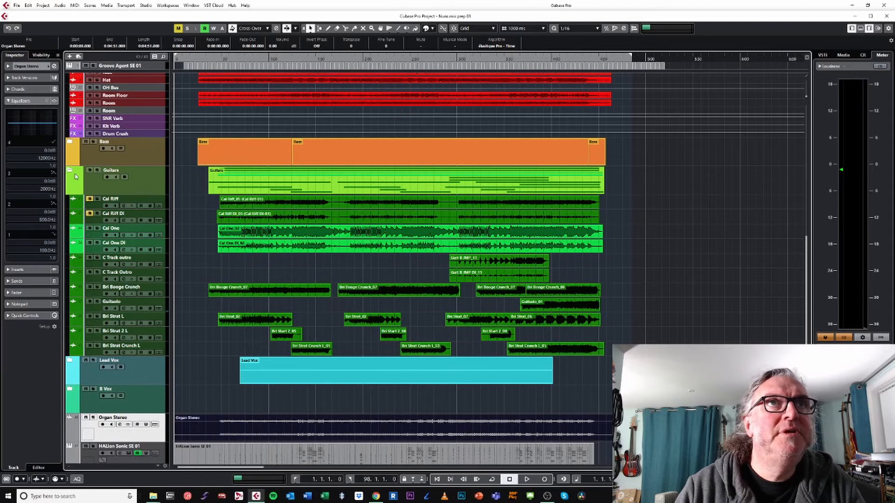
click(70, 176)
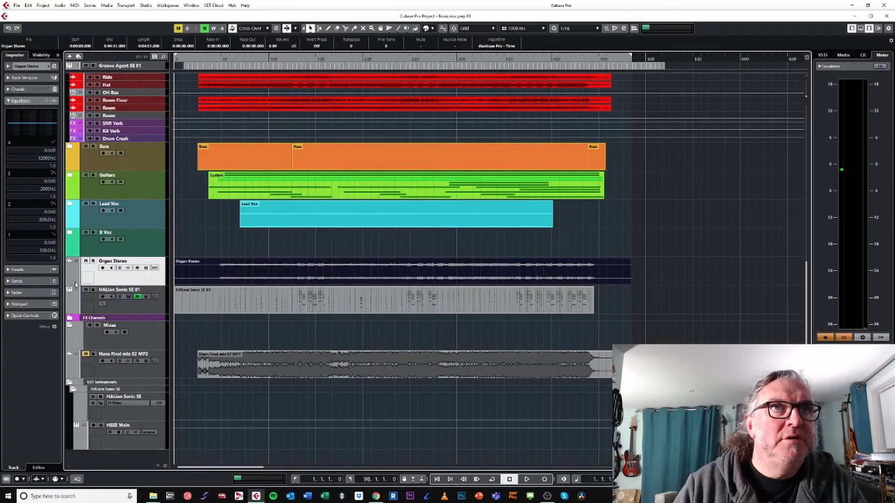
click(70, 205)
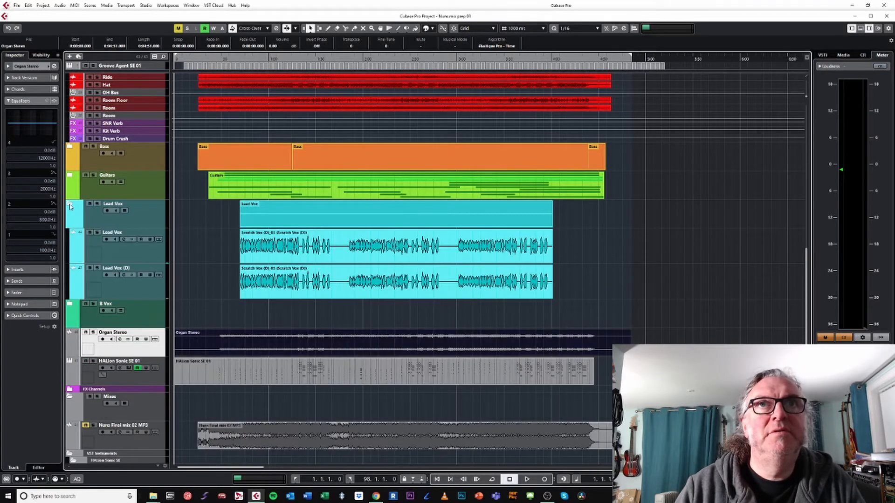
click(70, 205)
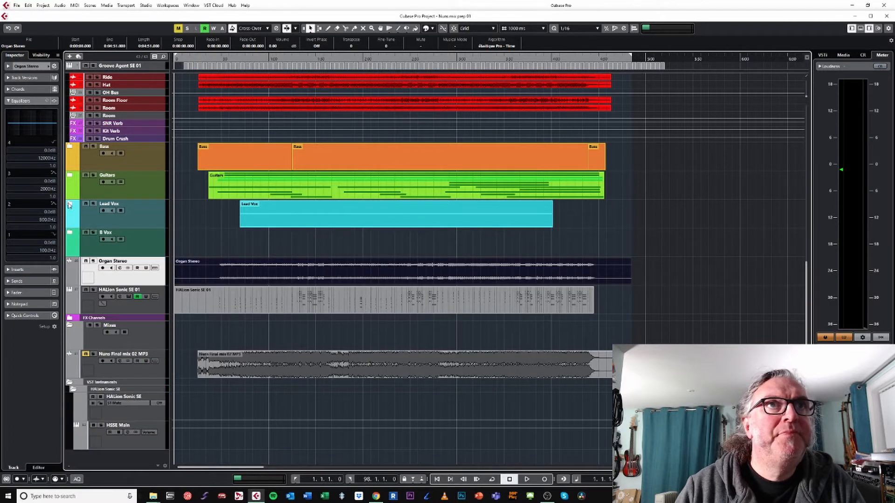
Step: Remove the B Vox and Mixes folder tracks from the project and deselect all events
click(94, 250)
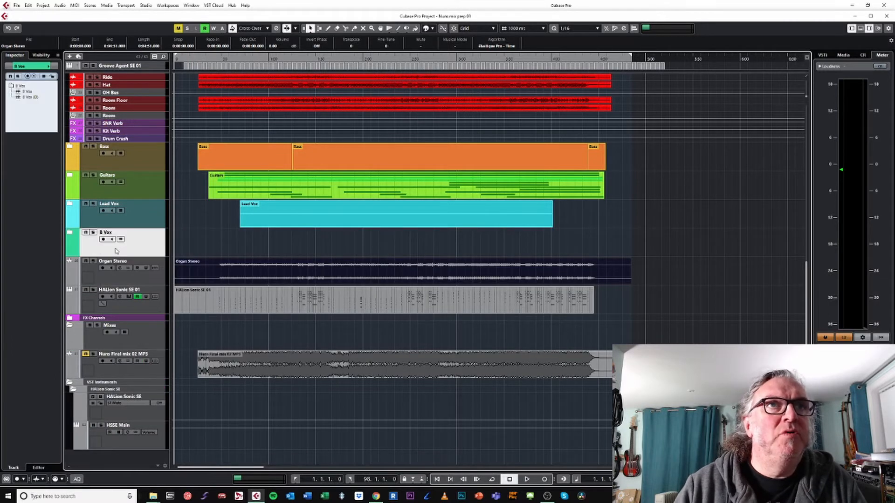
right_click(116, 249)
click(146, 276)
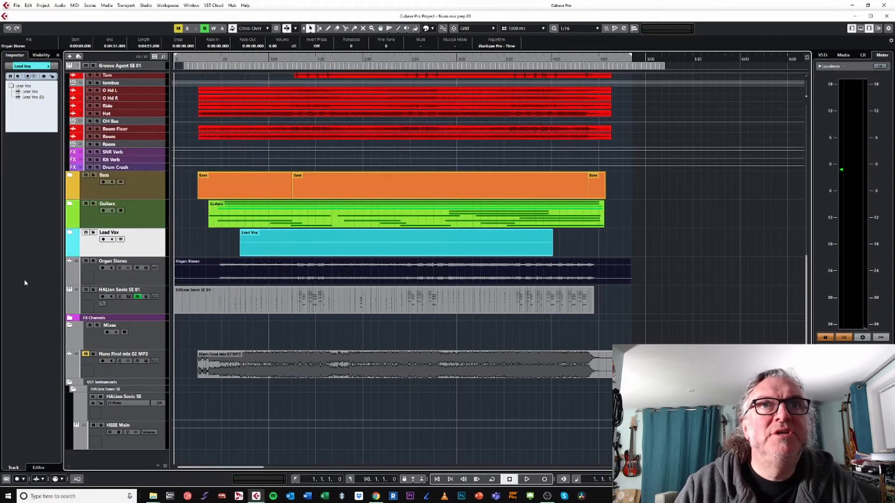
click(143, 344)
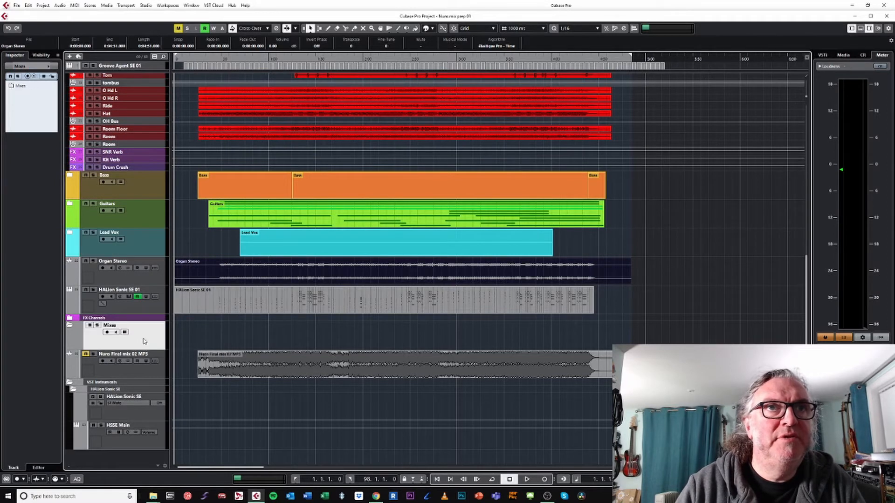
right_click(143, 342)
click(202, 370)
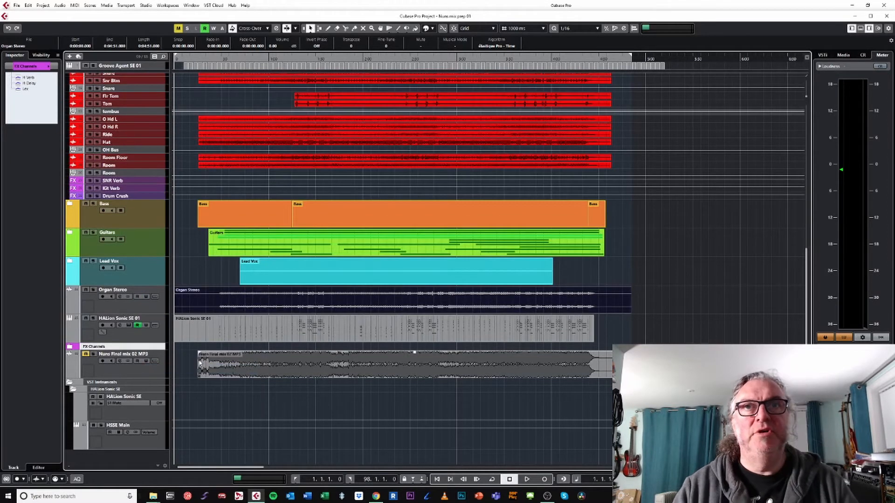
click(671, 340)
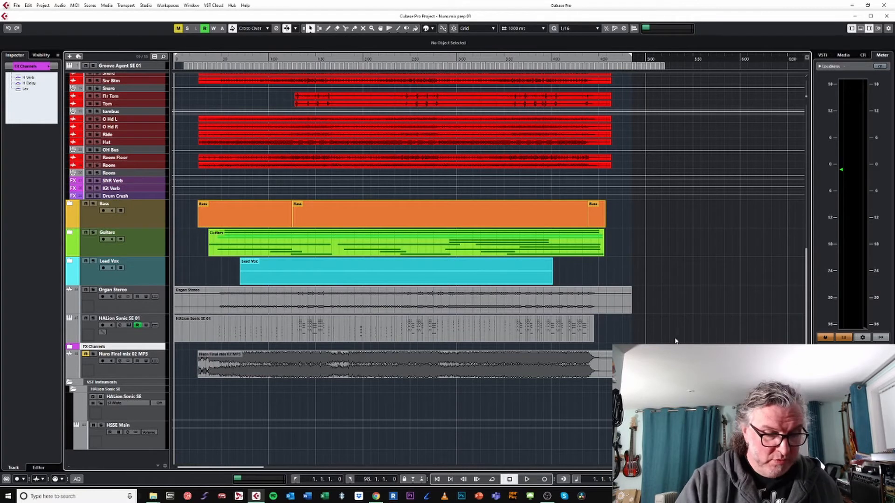
Step: Save the project under the new name Nuns mix prep 02 in the Nuns of Destruction folder
click(17, 5)
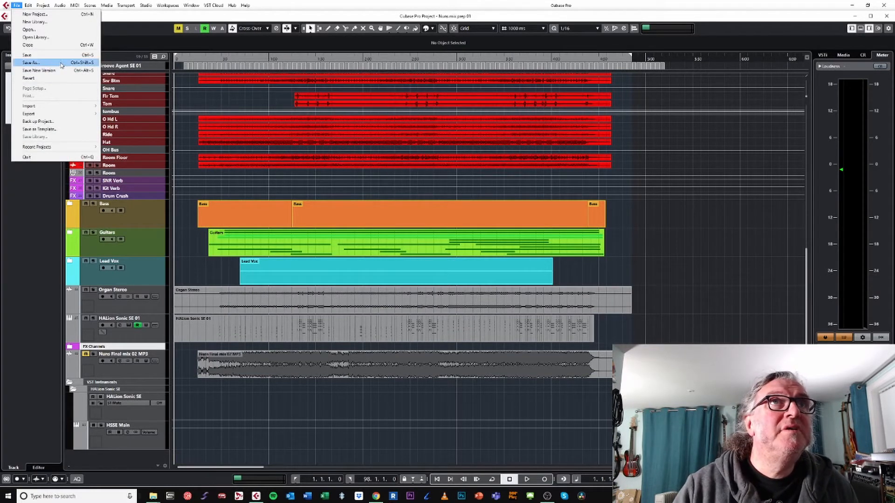
click(81, 63)
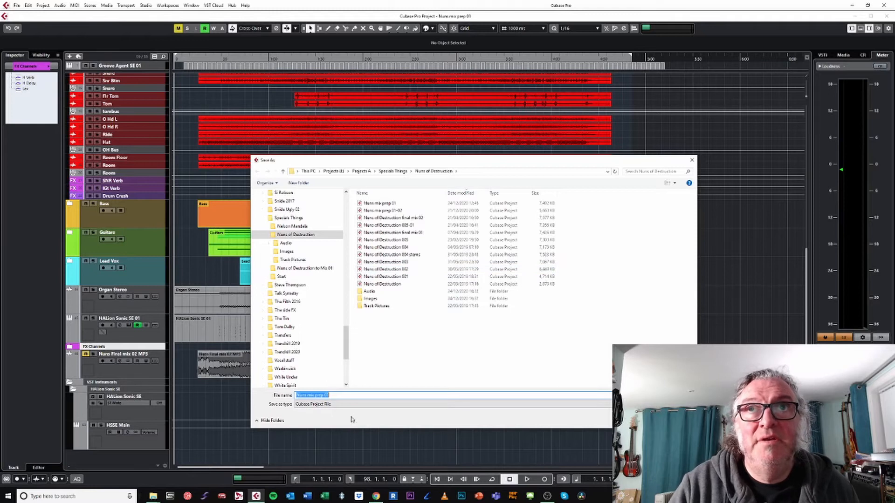
click(339, 396)
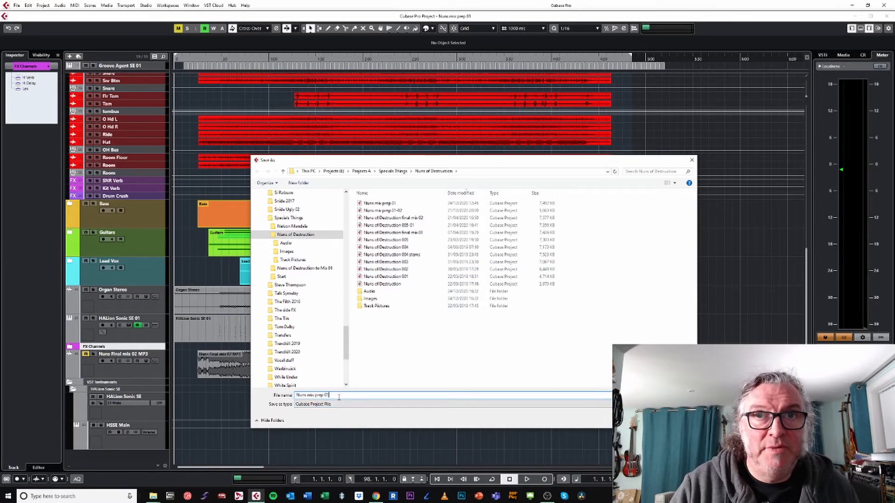
key(BackSpace)
text(2)
key(Return)
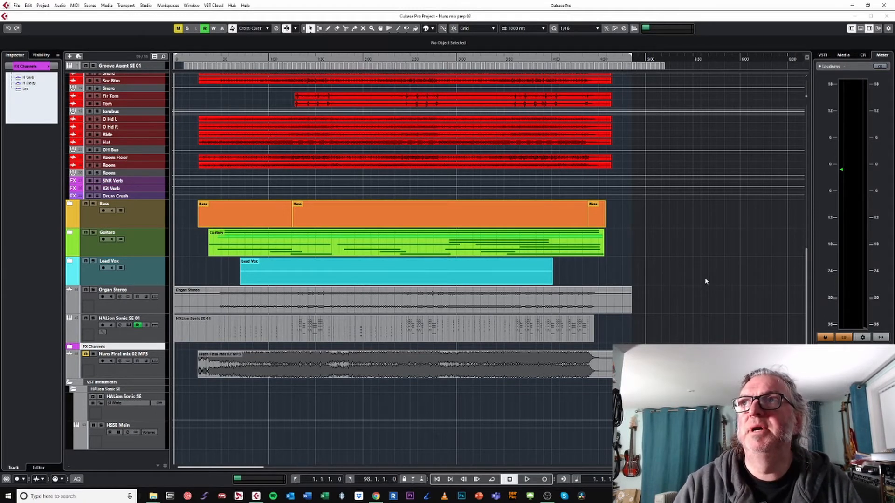
Step: Hide the loudness meter zone beside the arrangement and select the Organ Stereo track and its audio event
click(870, 28)
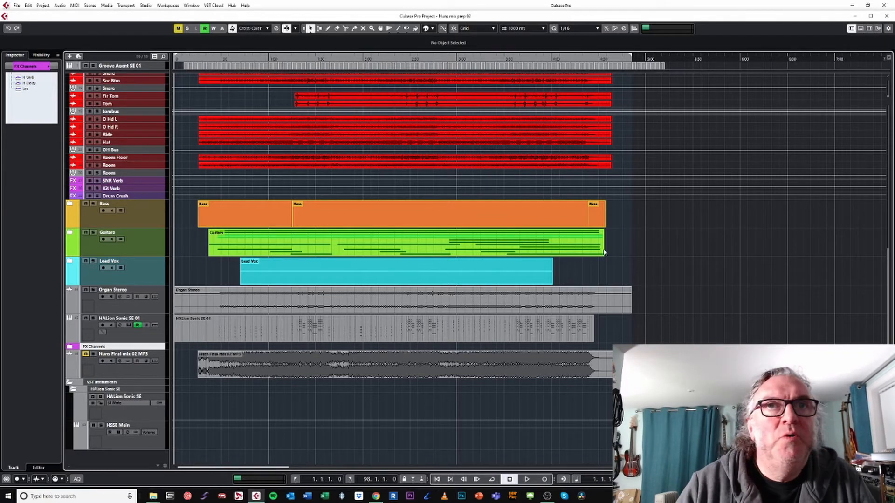
click(94, 307)
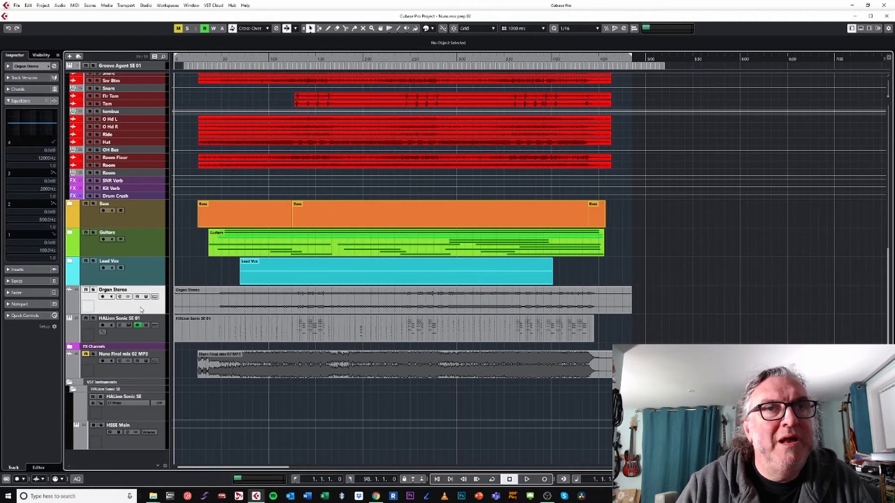
click(198, 306)
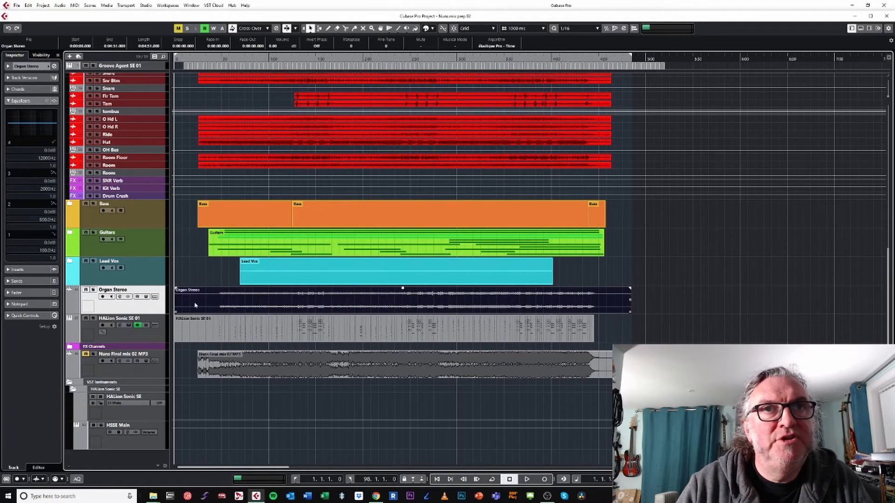
click(49, 6)
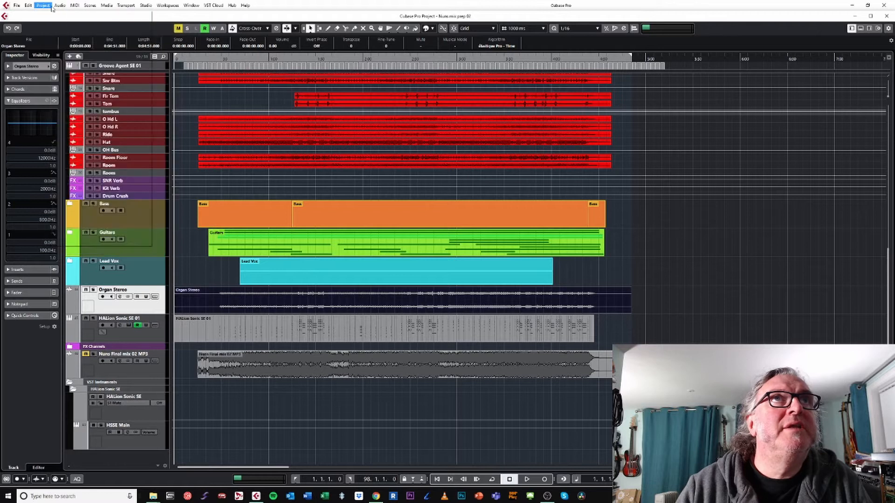
mouse_move(111, 86)
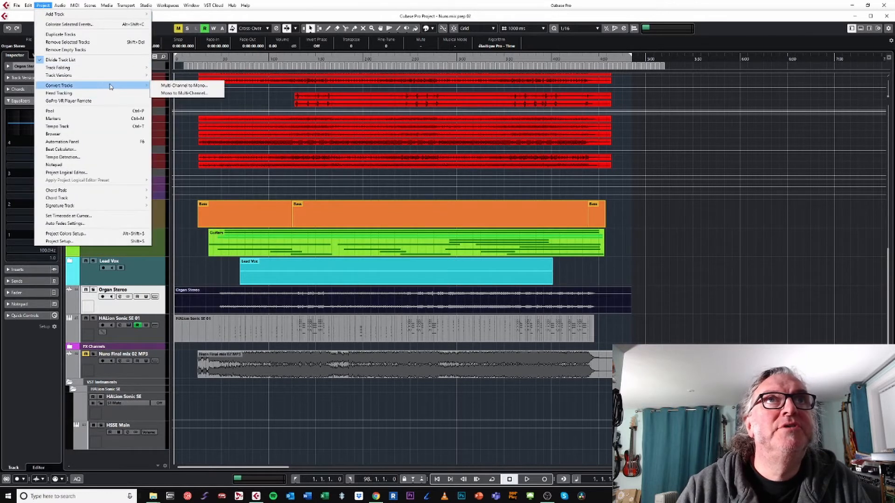
click(203, 95)
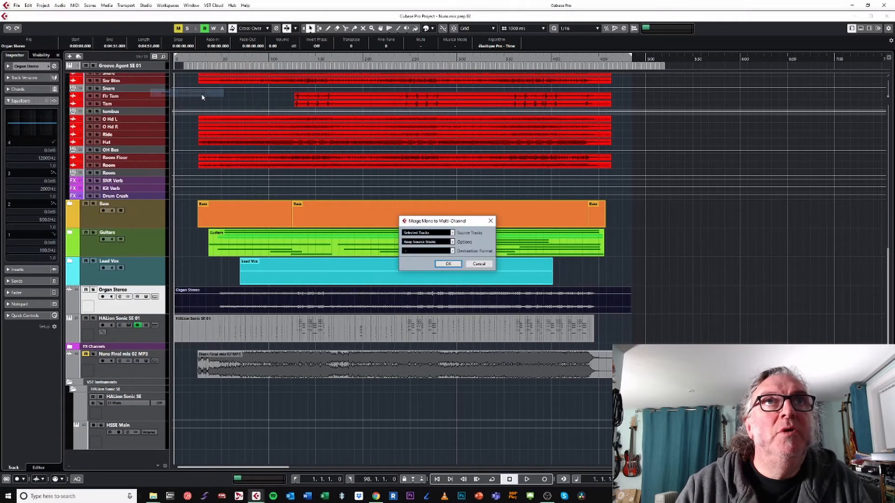
click(489, 224)
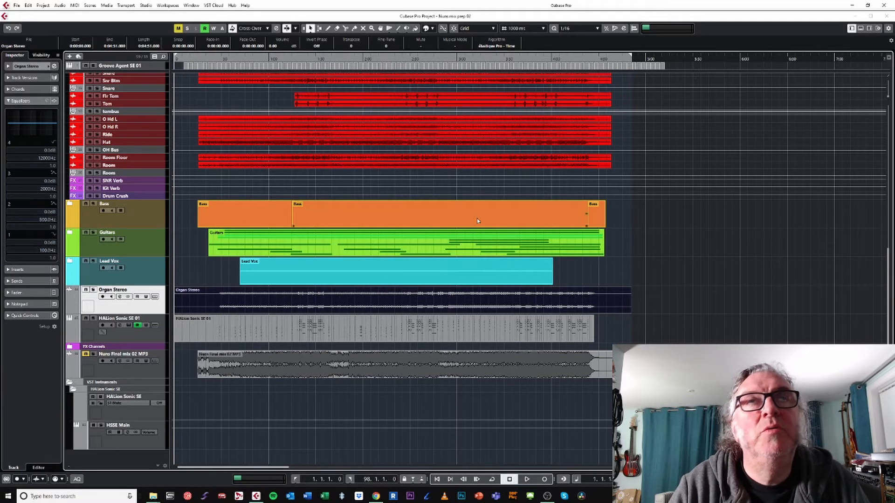
Step: Convert the selected Organ Stereo track from multi-channel to mono, using the Delete Source Tracks option
click(46, 6)
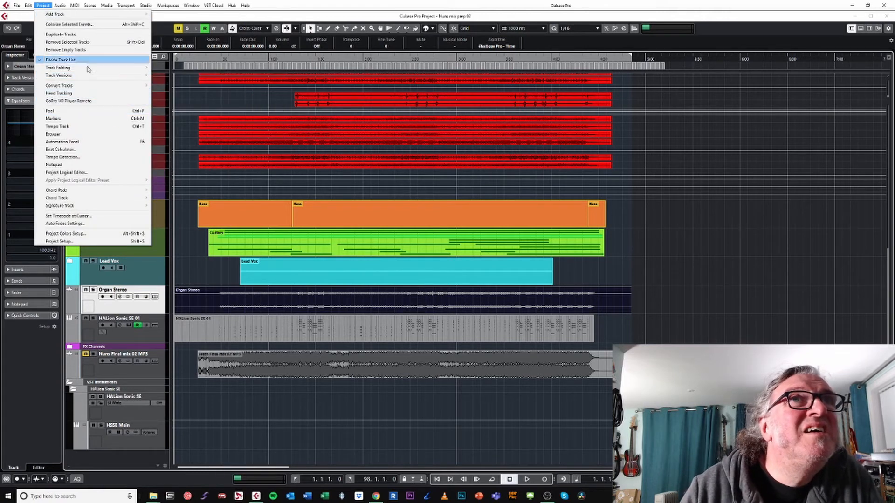
mouse_move(96, 86)
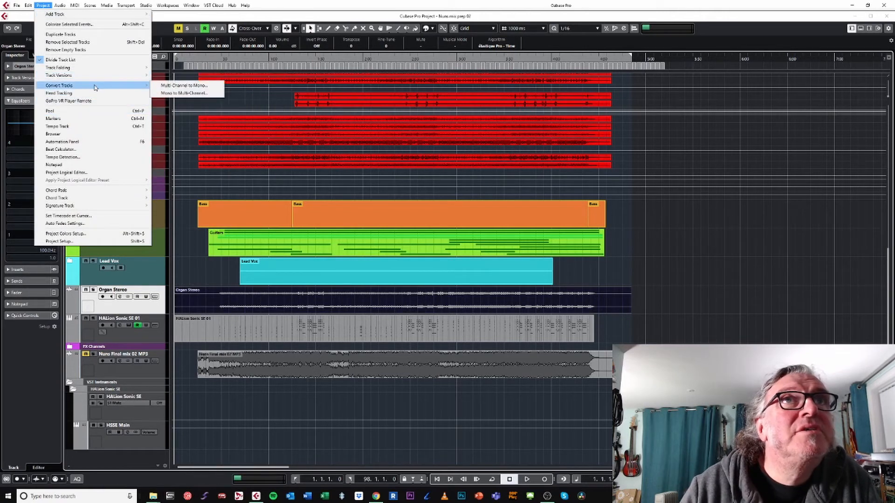
click(191, 87)
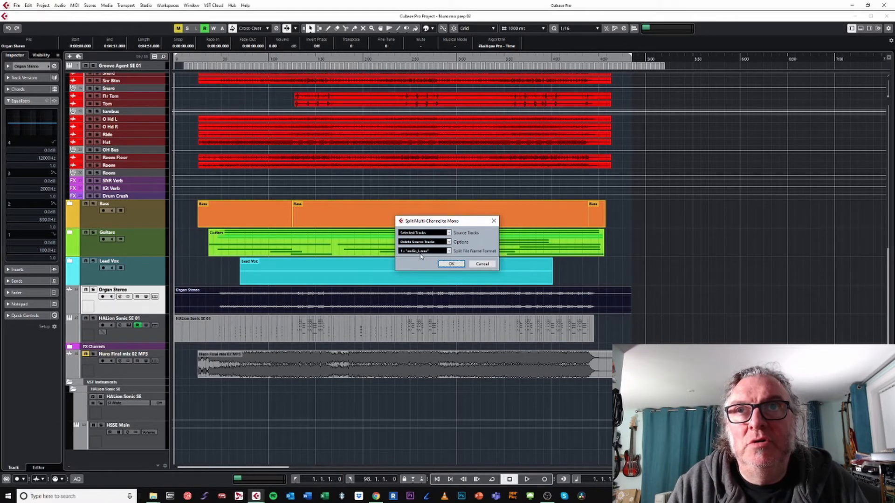
click(445, 264)
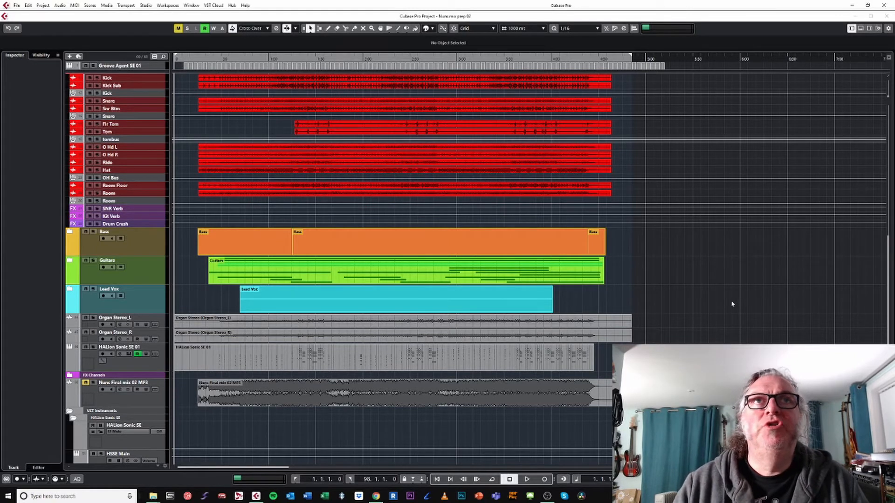
Step: Remove the group tracks from DrumBus through 2 Bus, leaving Stereo Out in the project
scroll(732, 304, up, 5)
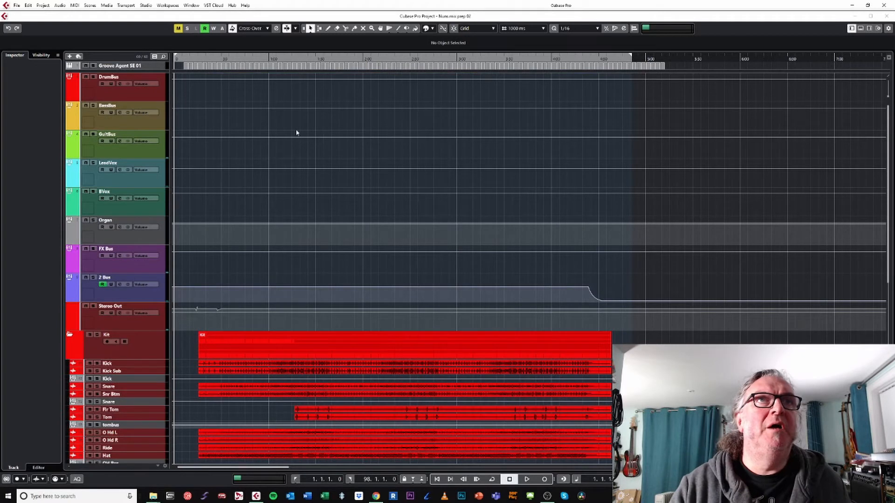
click(160, 94)
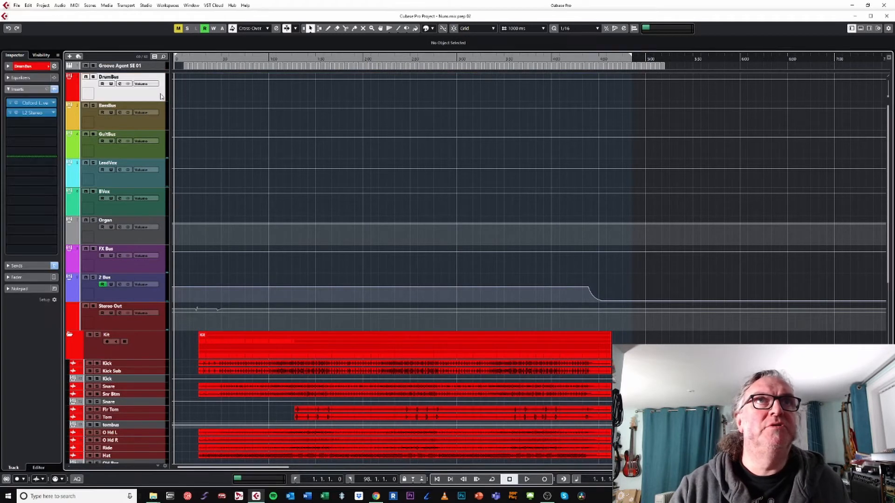
shift+click(155, 298)
right_click(154, 299)
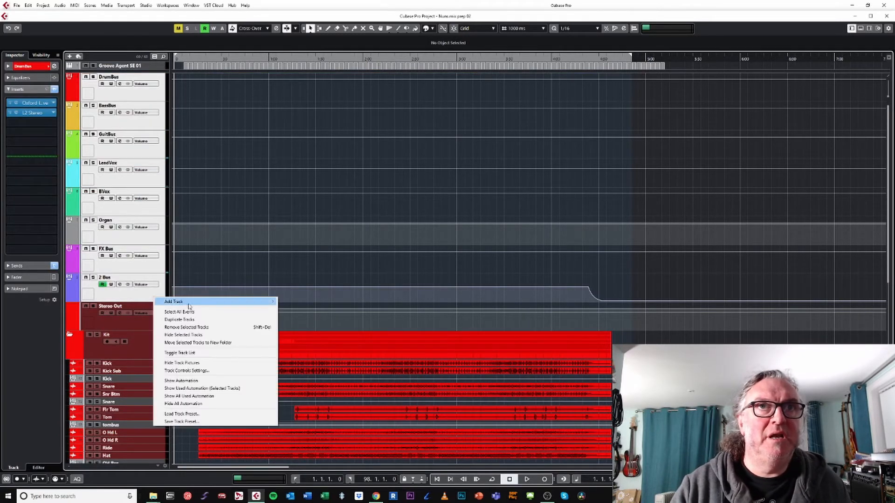
click(204, 328)
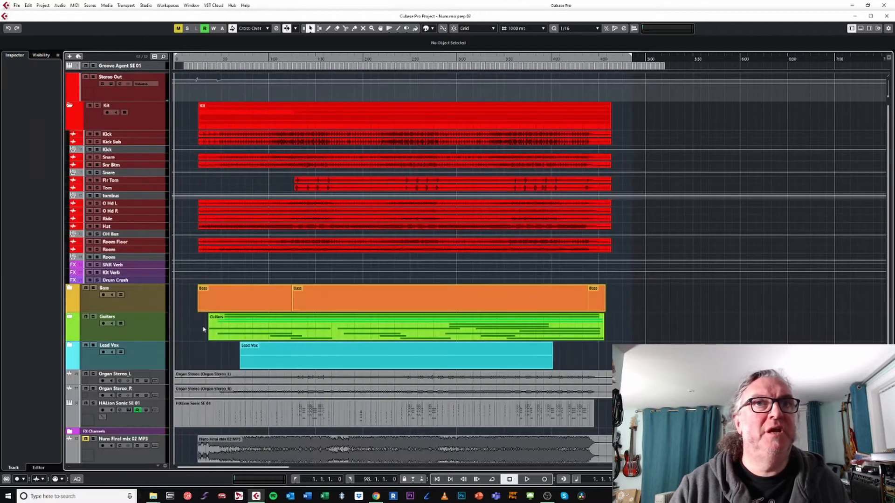
Step: Remove the Kick, Snare, tombus, OH Bus and Room group tracks plus SNR Verb, Kit Verb and Drum Crush from the Kit folder
click(150, 150)
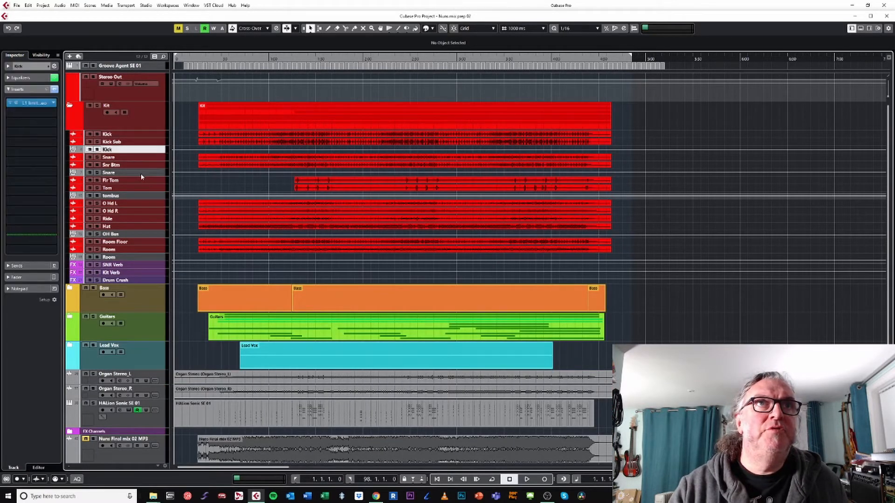
ctrl+click(142, 174)
ctrl+click(143, 198)
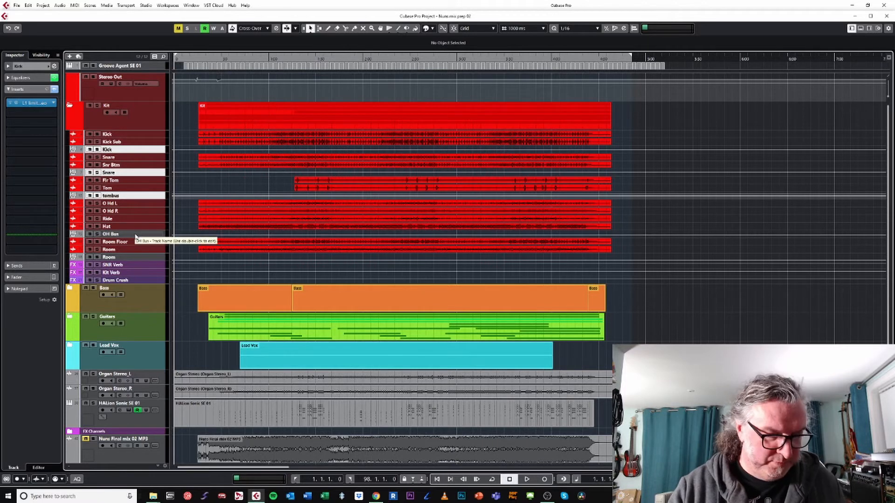
ctrl+click(138, 235)
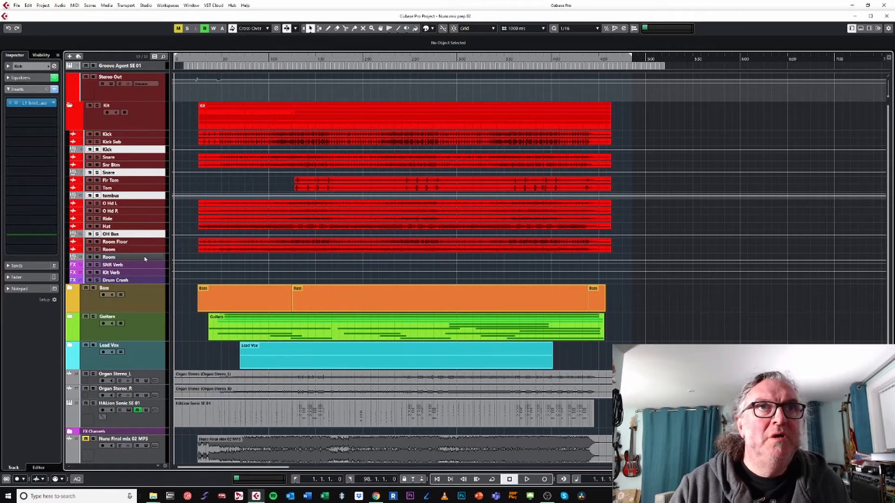
ctrl+click(144, 257)
ctrl+click(142, 265)
ctrl+click(133, 273)
ctrl+click(139, 281)
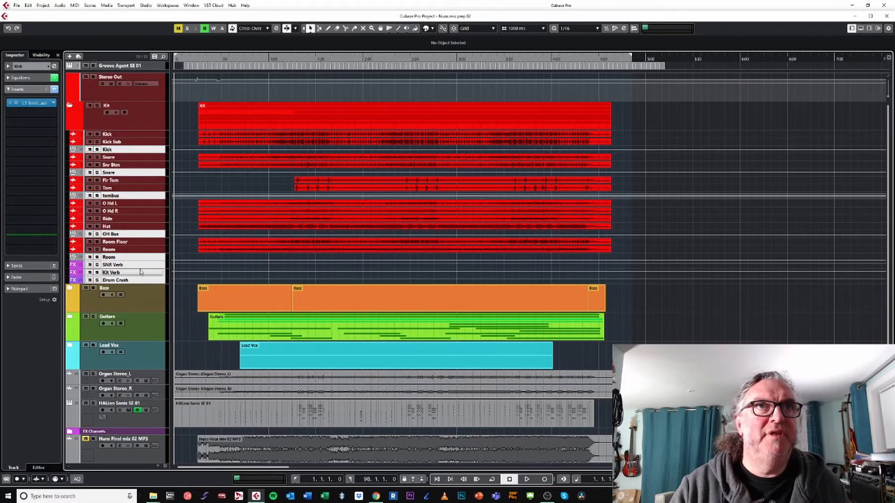
right_click(140, 151)
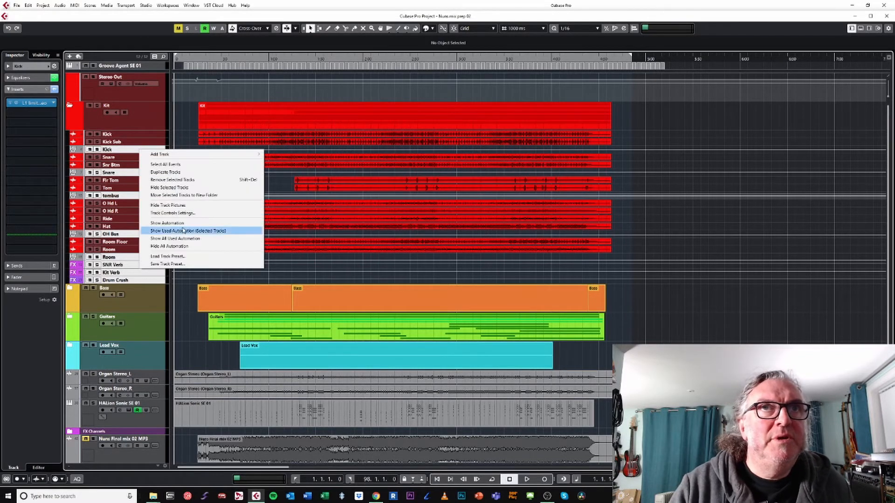
click(193, 181)
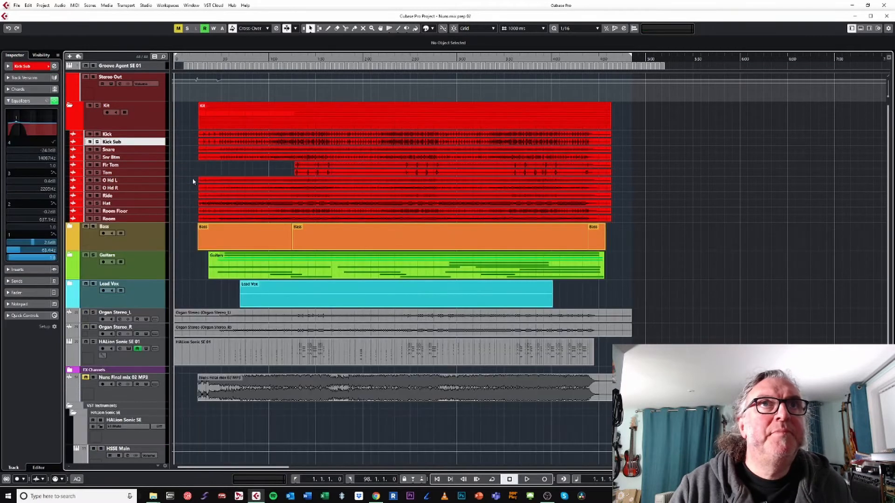
Step: Move the New Bass track out of the Bass folder and remove the emptied folder track
click(70, 230)
drag(116, 272, 117, 228)
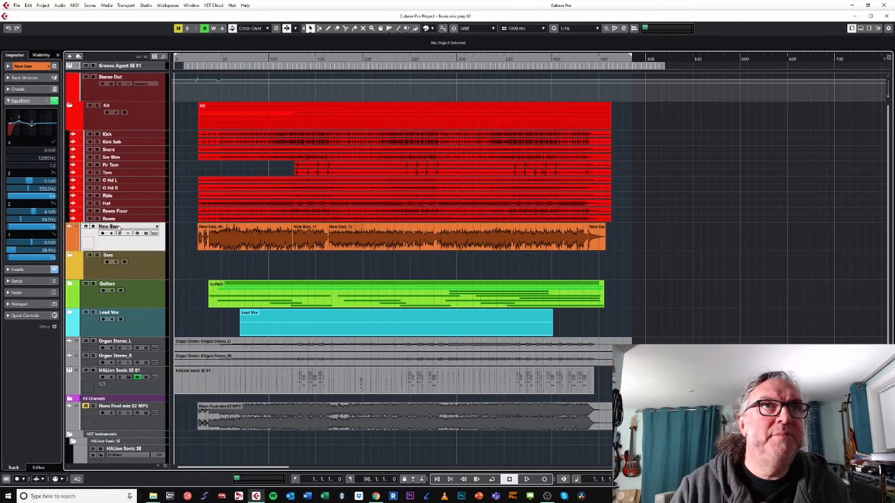
click(147, 276)
right_click(147, 273)
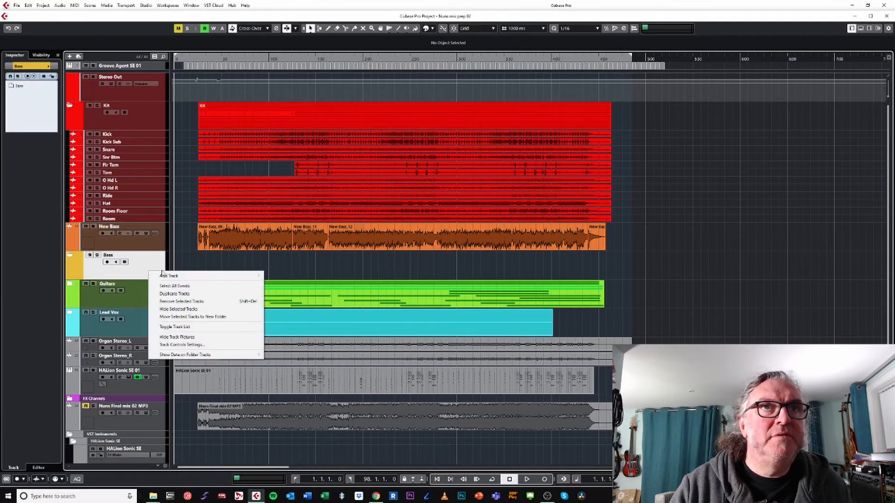
click(196, 302)
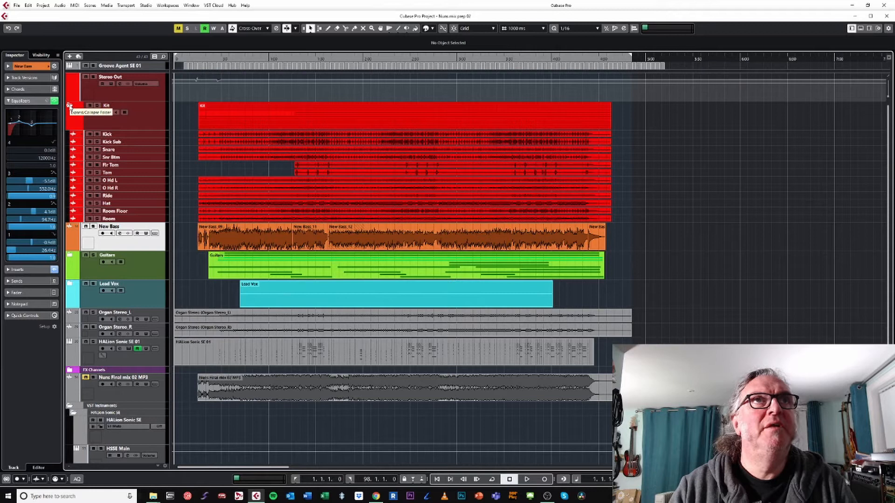
Step: Move all the drum audio tracks from Kick to Room out of the Kit folder and remove the emptied folder
click(129, 136)
shift+click(157, 219)
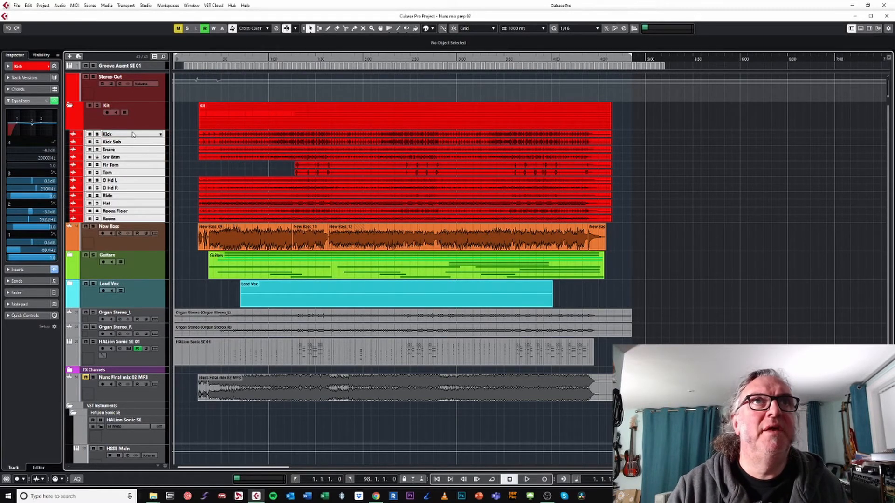
drag(132, 136, 125, 113)
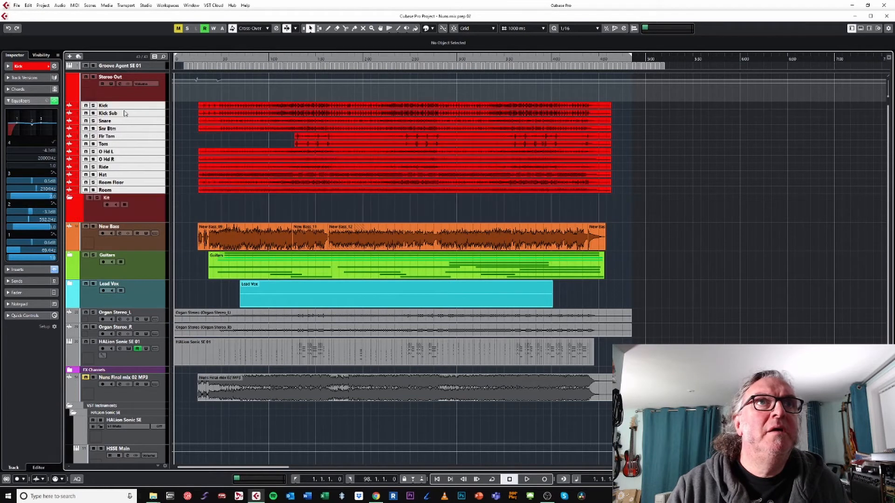
right_click(153, 211)
click(189, 243)
Step: Move all guitar tracks from Cal Riff to Bri Strat Crunch L out of the Guitars folder and remove the emptied folder
click(69, 227)
click(160, 256)
shift+click(160, 402)
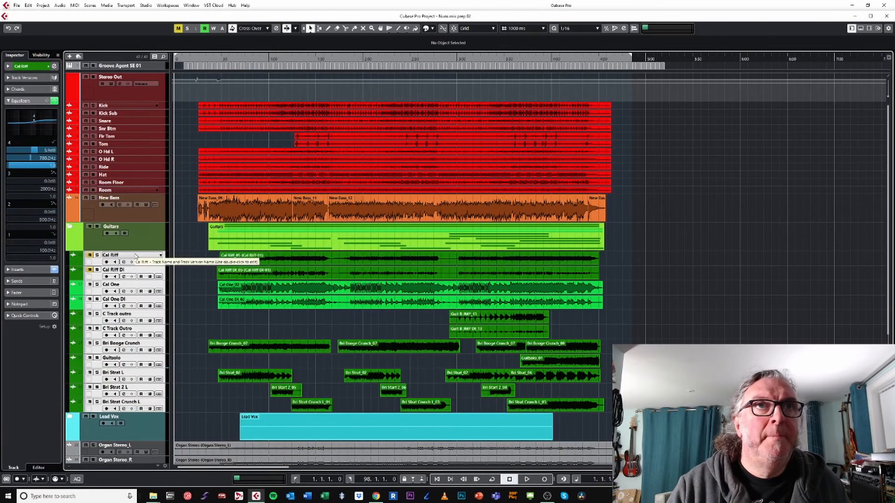
drag(135, 256, 132, 225)
right_click(134, 400)
click(168, 430)
Step: Move the Lead Vox and Lead Vox (D) tracks out of the Lead Vox folder and remove the emptied folder
scroll(134, 322, down, 4)
click(69, 261)
shift+click(154, 338)
drag(154, 338, 139, 259)
right_click(141, 341)
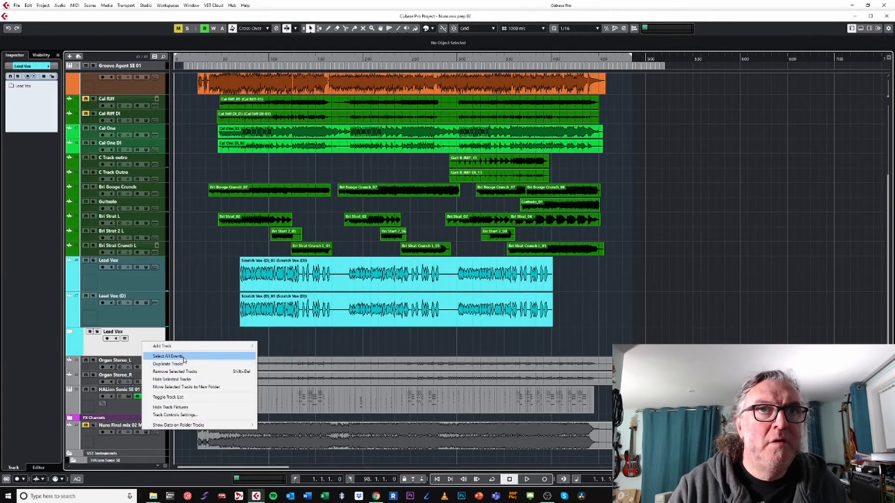
click(175, 371)
Step: Remove the H Verb, H Delay and Lex tracks with their FX Channels folder, plus the Groove Agent SE 01 track
scroll(151, 378, up, 5)
scroll(173, 238, down, 5)
click(69, 367)
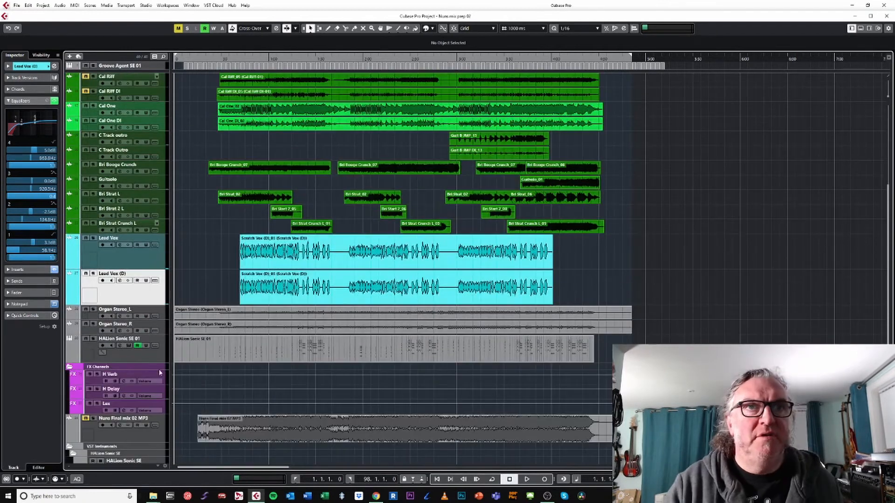
click(160, 374)
shift+click(162, 406)
right_click(160, 378)
click(214, 287)
right_click(115, 367)
click(166, 397)
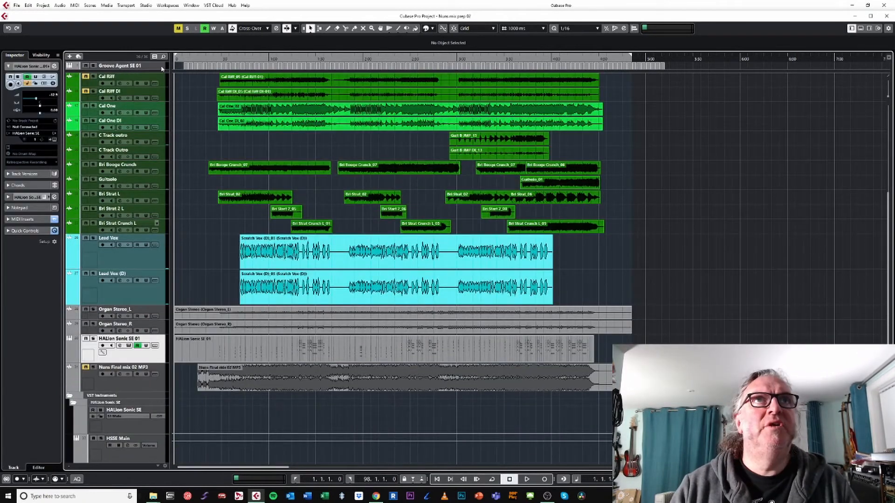
right_click(162, 69)
click(196, 96)
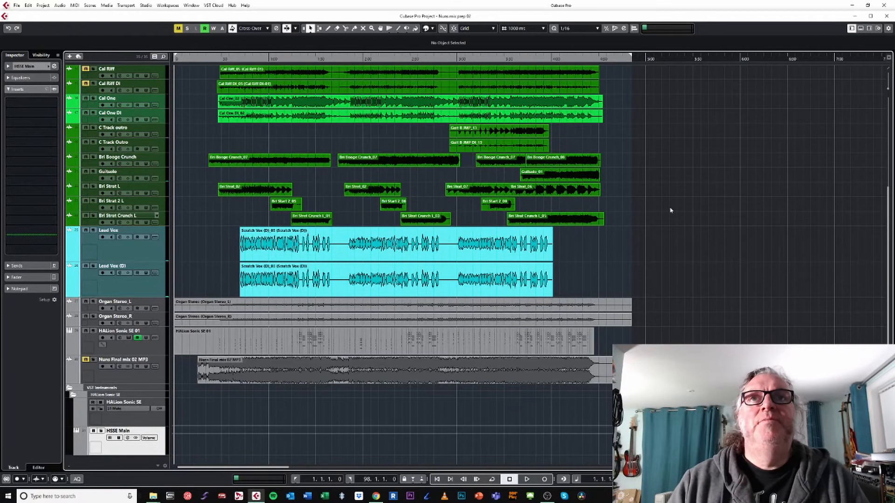
Step: Look over the guitar tracks and their DI counterparts, ending with the Cal Riff DI track selected
scroll(670, 211, up, 3)
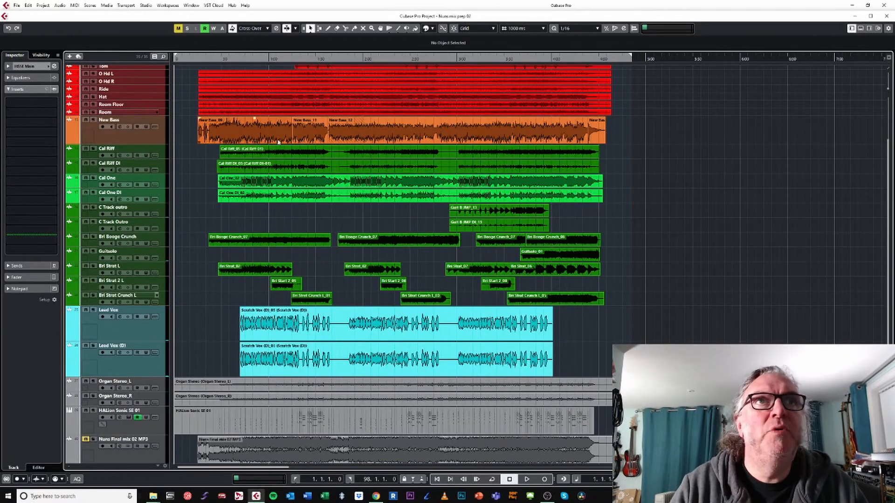
click(164, 168)
click(160, 196)
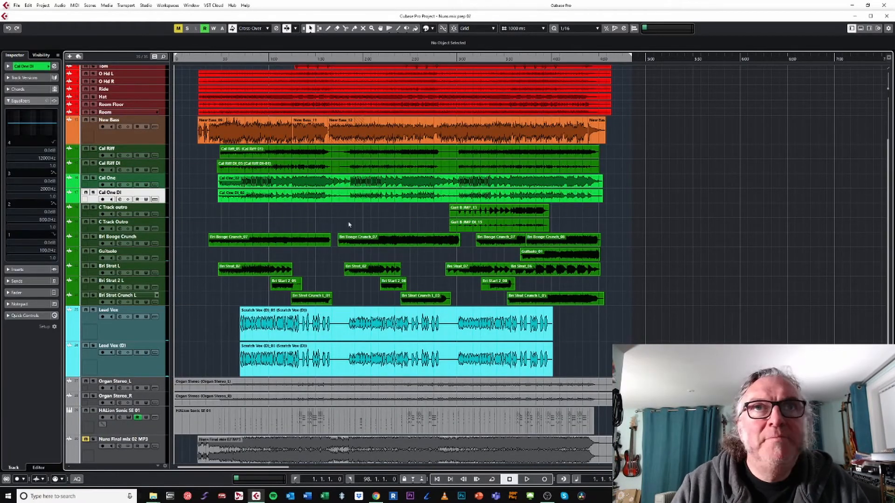
click(162, 228)
click(164, 243)
click(150, 168)
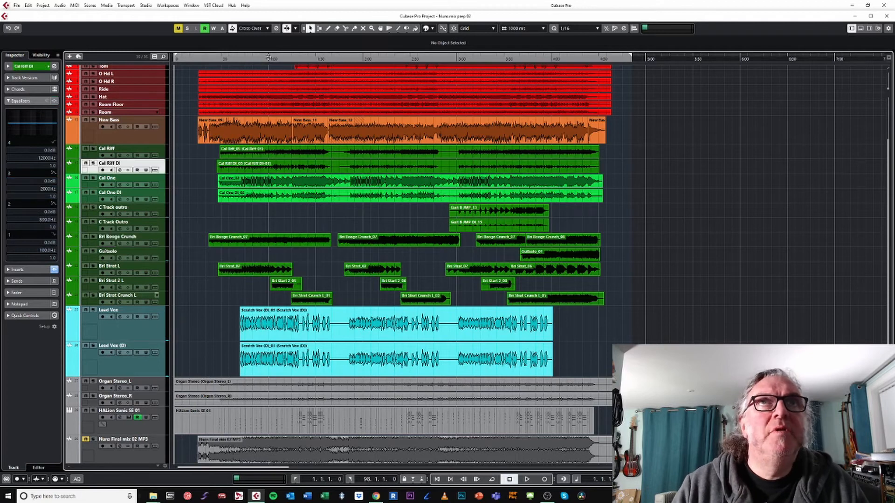
Step: Examine the amp simulation plug-ins inserted on the Cal Riff DI track, including BIAS AMP, and close their windows
click(268, 58)
click(19, 269)
click(34, 125)
click(34, 126)
click(34, 135)
click(36, 146)
drag(153, 201, 234, 138)
click(360, 175)
click(429, 110)
click(647, 139)
Step: Play the song with Cal Riff DI soloed, check the channel routing in the MixConsole, and stop playback
key(space)
key(alt+F3)
key(F3)
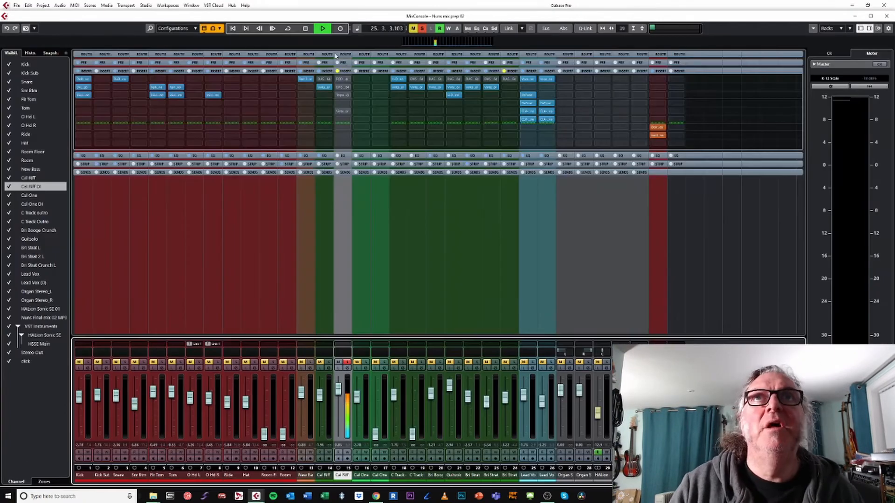
click(348, 63)
click(411, 8)
click(348, 70)
click(367, 100)
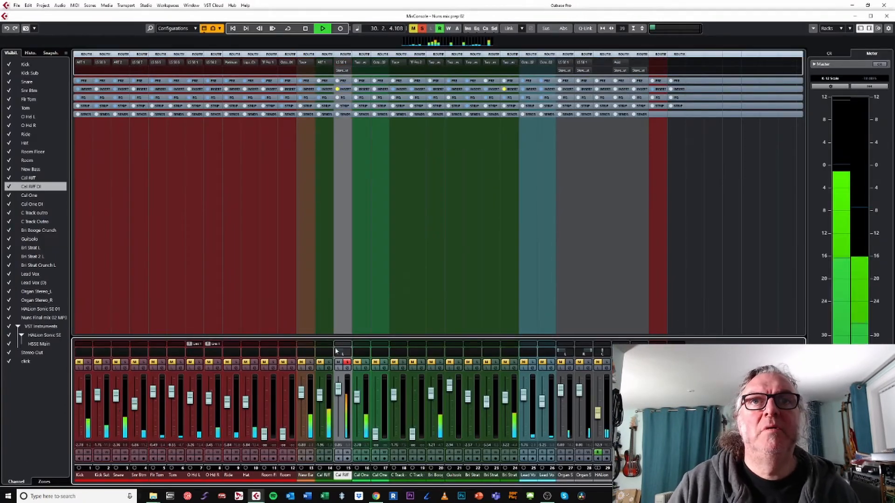
drag(342, 352, 345, 351)
key(space)
key(F3)
Step: Enlarge the Cal Riff DI track, zoom in on its waveform and listen to it while toggling its insert bypass
drag(75, 174, 142, 283)
key(h)
key(h)
key(h)
drag(162, 160, 163, 150)
key(Down)
click(256, 58)
key(space)
click(55, 112)
key(space)
Step: Audition the Cal Riff DI track with its BIAS AMP insert toggled and examine the amp's preset and cabinet settings
click(17, 136)
key(space)
key(space)
click(181, 133)
mouse_move(182, 169)
click(361, 176)
click(429, 110)
Step: Reopen the amp plug-ins on Cal Riff DI and examine the BIAS AMP cabinet section while playing the track
click(279, 58)
key(space)
key(space)
click(35, 146)
click(35, 136)
click(360, 152)
key(space)
key(space)
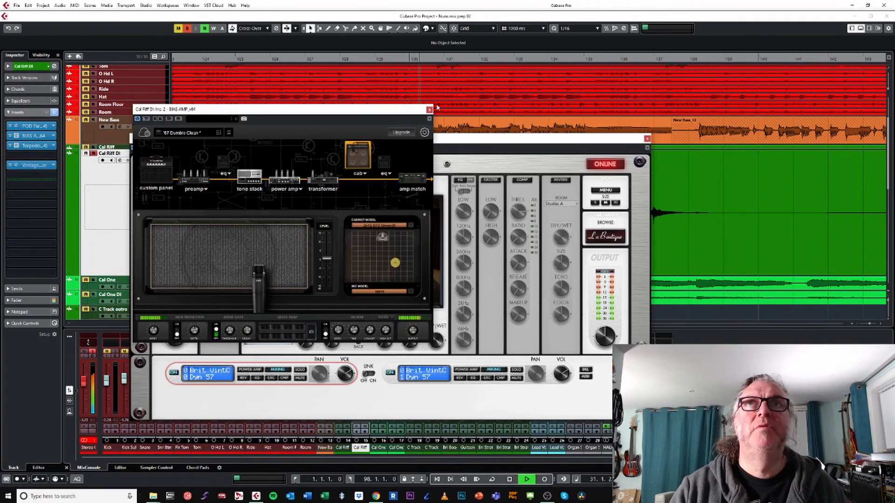
Step: Close both plug-in windows, unsolo the Cal Riff DI track and fit the whole project in the arrangement view
click(429, 110)
click(646, 147)
click(93, 154)
key(shift+g)
key(shift+f)
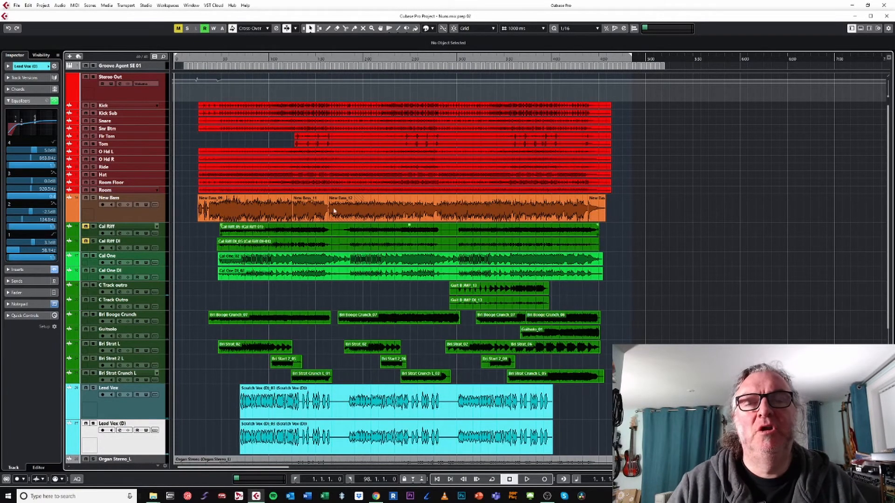
Step: Remove the H Verb, H Delay and Lex effect tracks from the FX Channels folder
scroll(181, 279, down, 5)
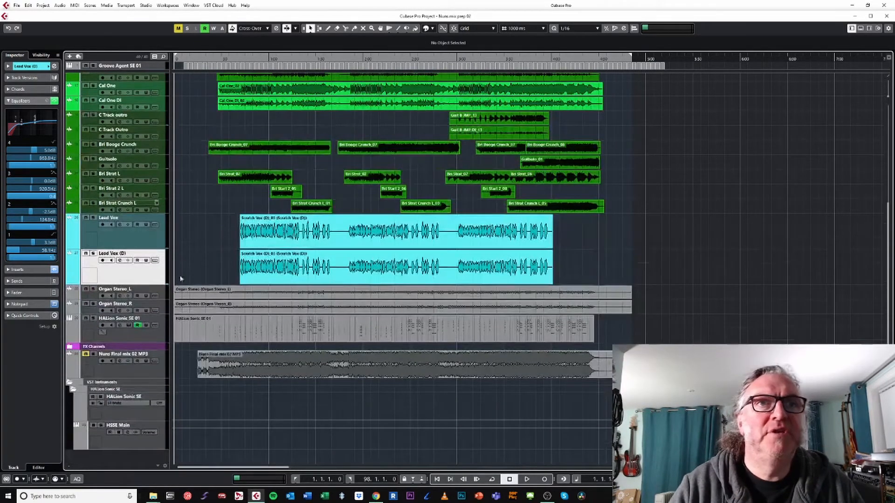
click(69, 347)
click(157, 375)
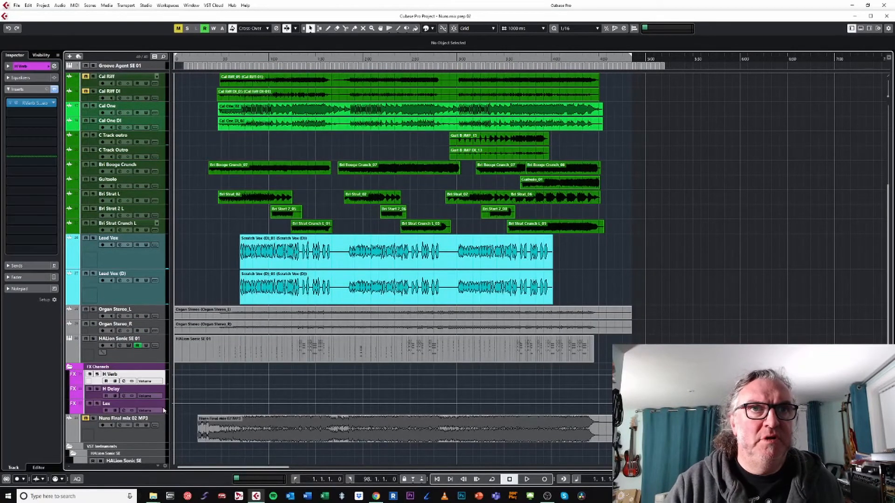
shift+click(163, 410)
right_click(160, 379)
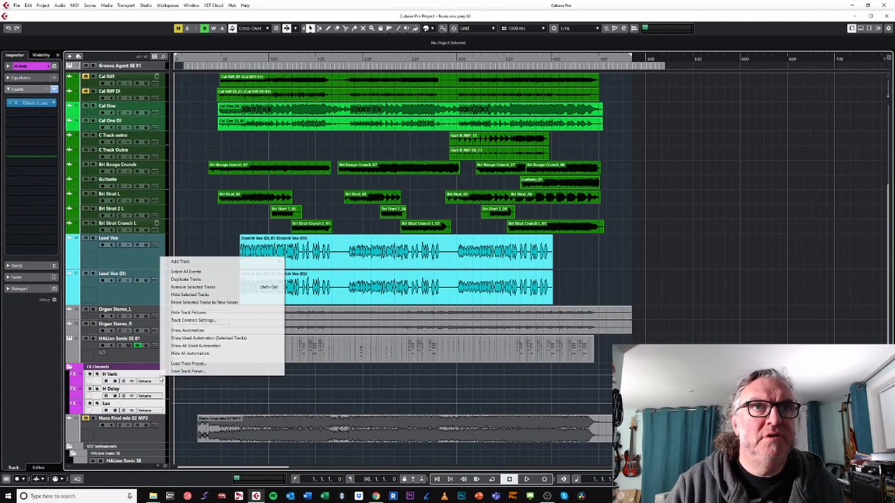
click(214, 288)
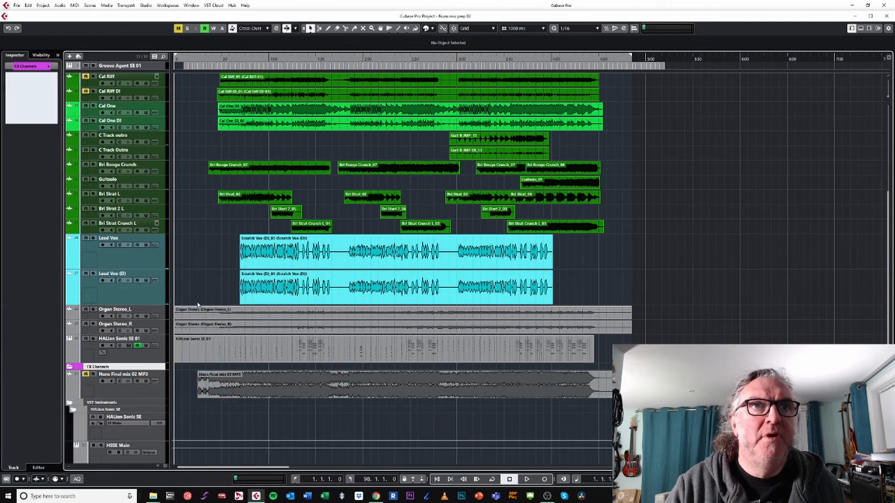
Step: Remove the FX Channels folder and the Groove Agent SE 01 instrument track from the project
right_click(115, 369)
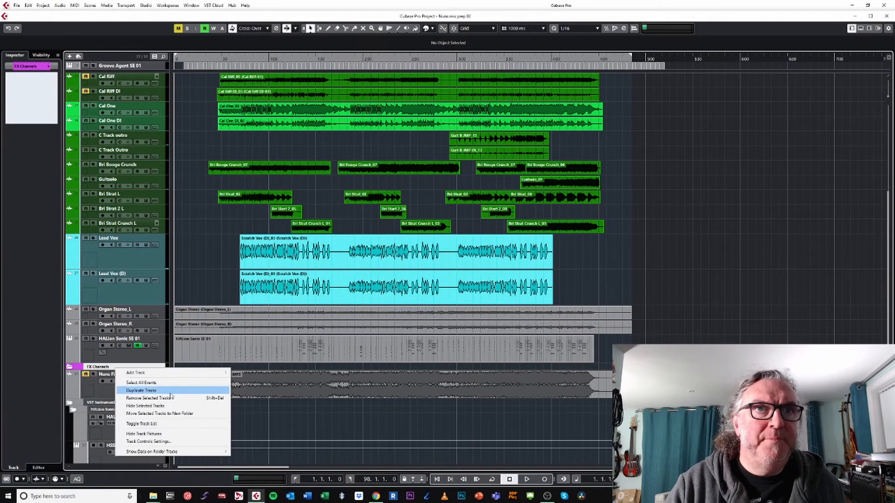
click(148, 398)
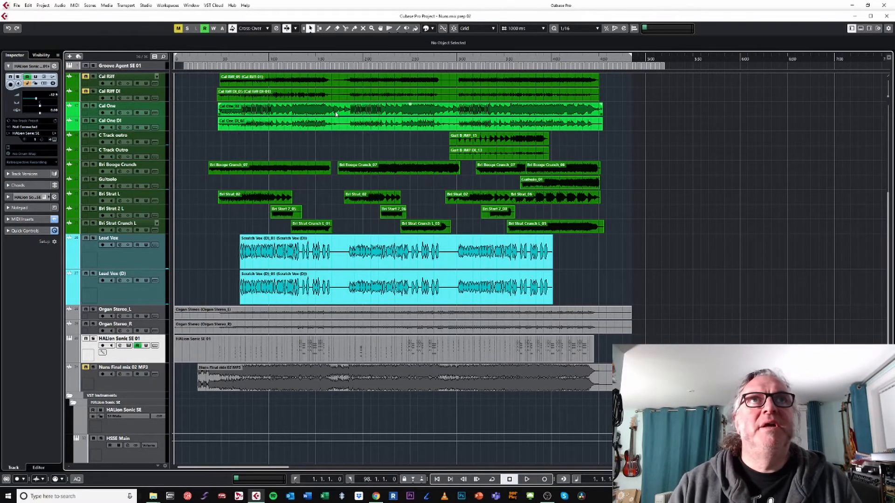
click(162, 69)
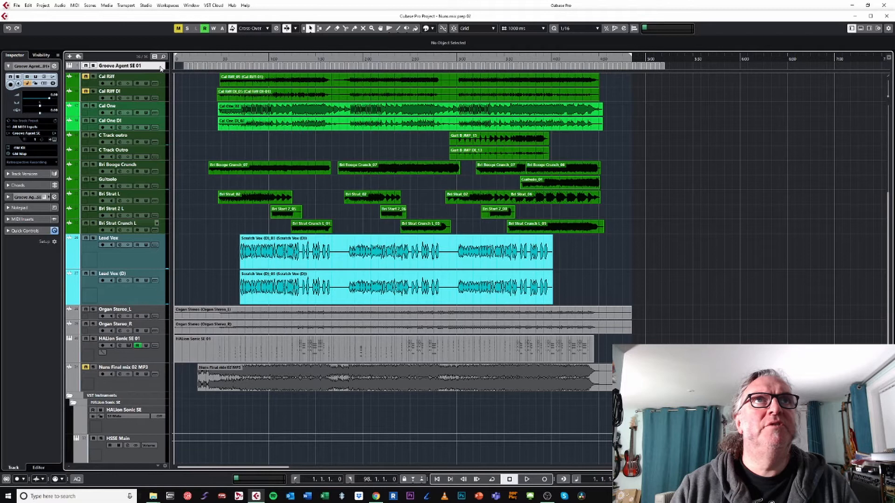
right_click(163, 69)
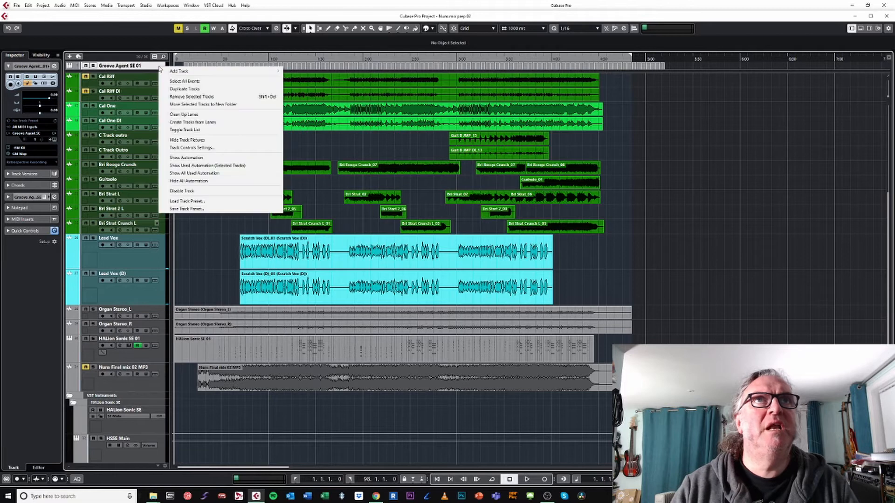
click(206, 96)
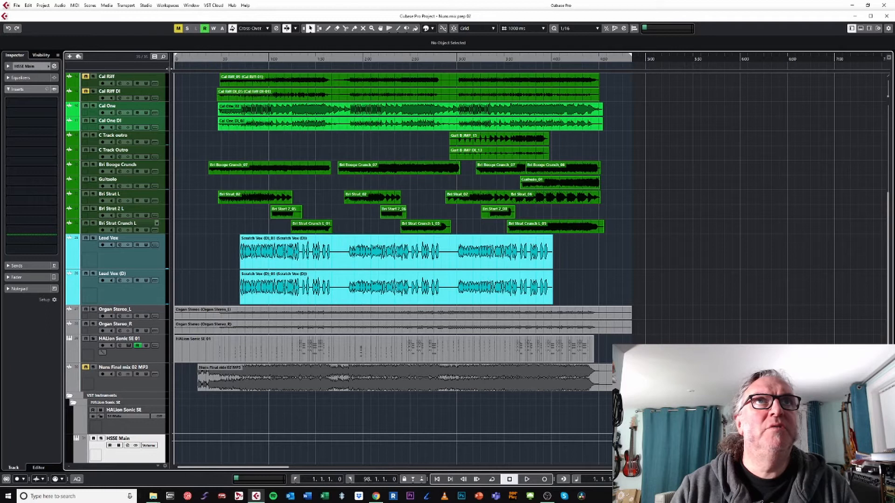
Step: Reset all channels in the MixConsole, clearing their inserts, EQ, sends, pan and fader settings, and return to the project window
scroll(175, 69, down, 1)
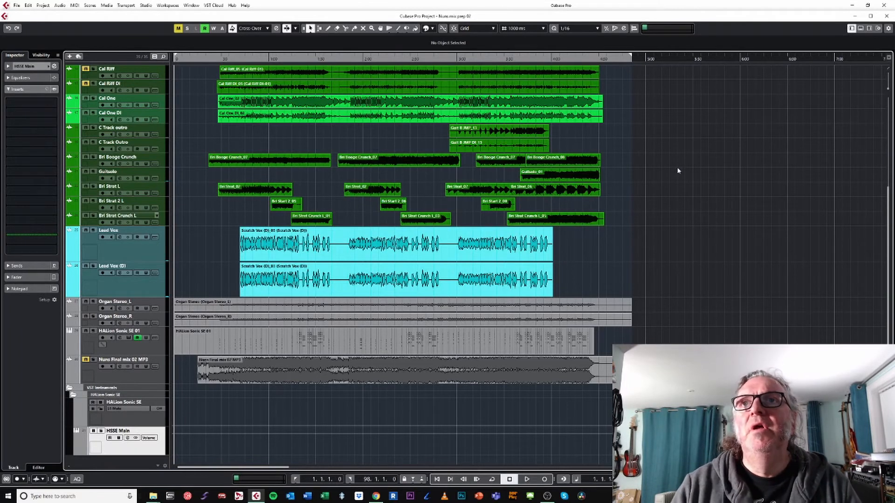
scroll(745, 261, up, 5)
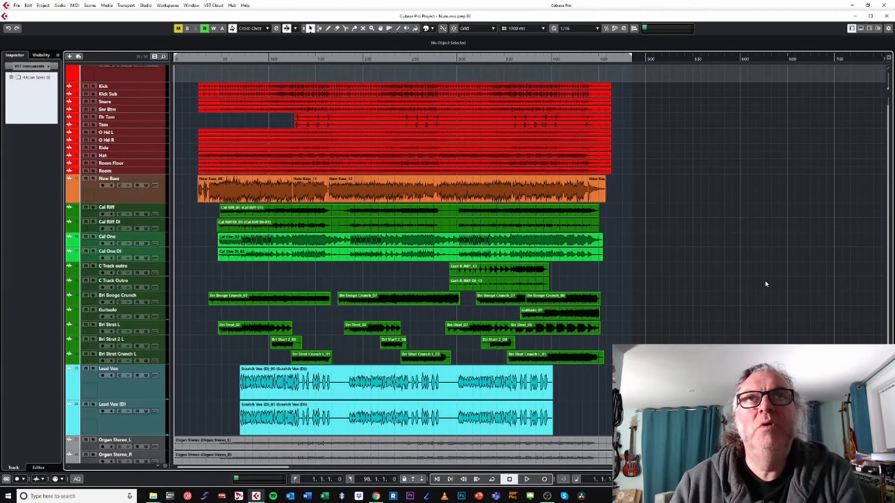
scroll(756, 210, up, 1)
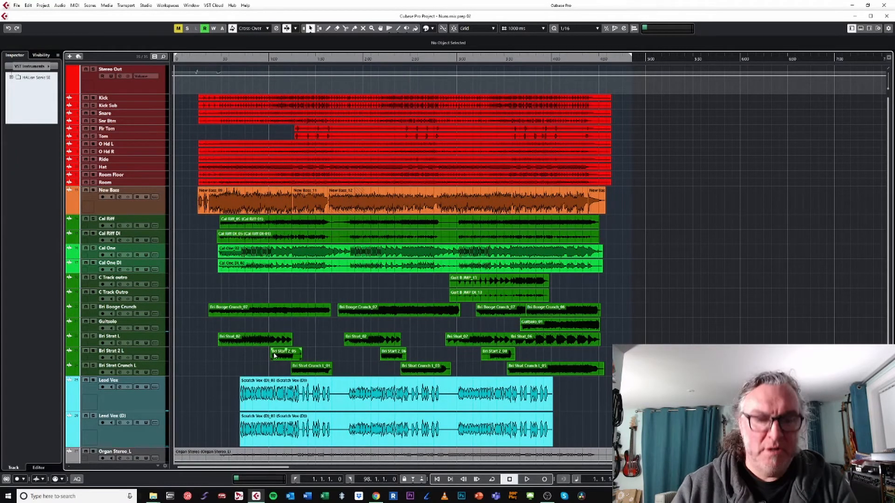
key(F3)
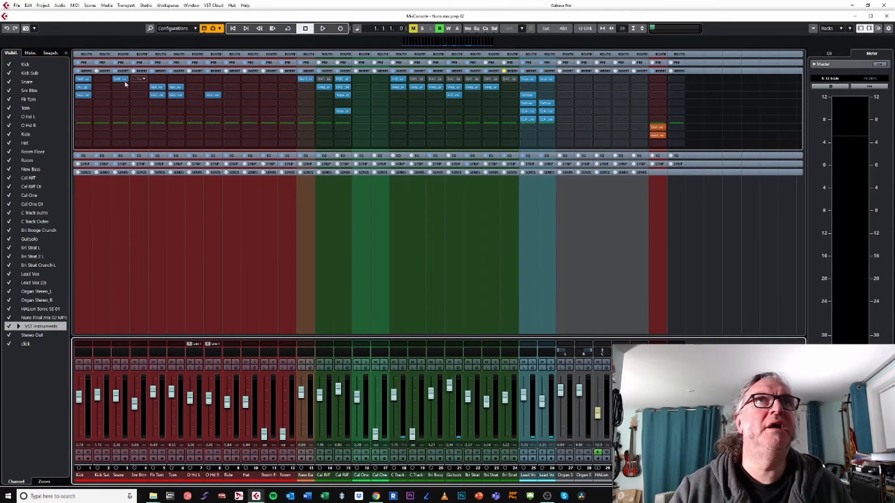
click(740, 55)
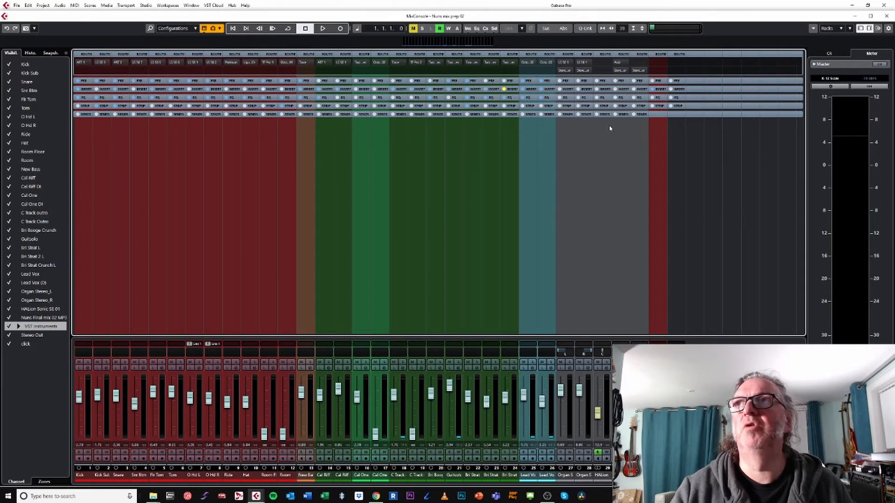
click(813, 29)
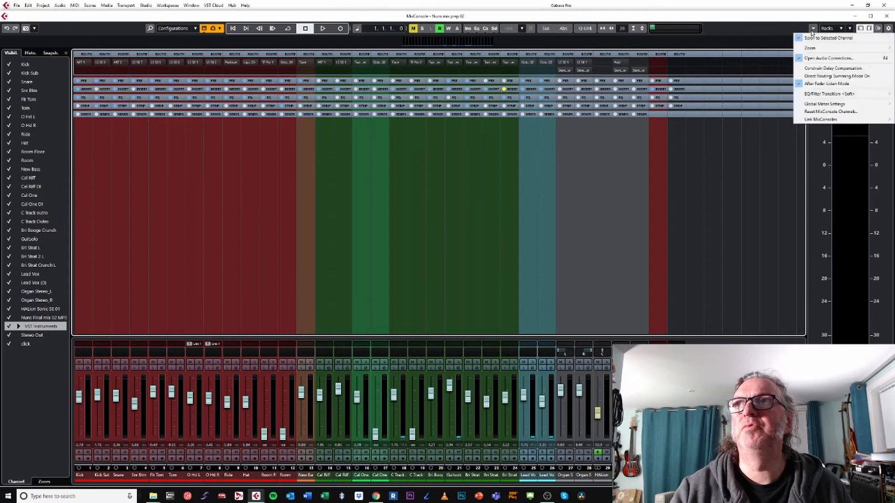
click(831, 111)
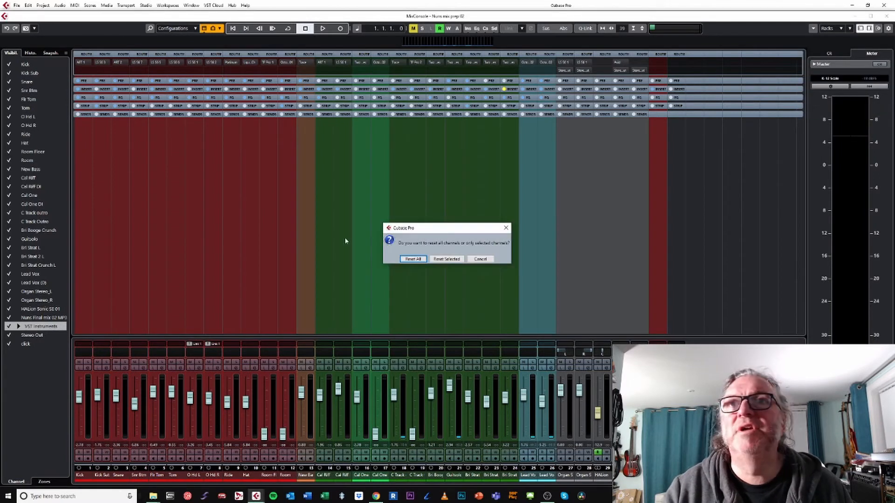
click(419, 261)
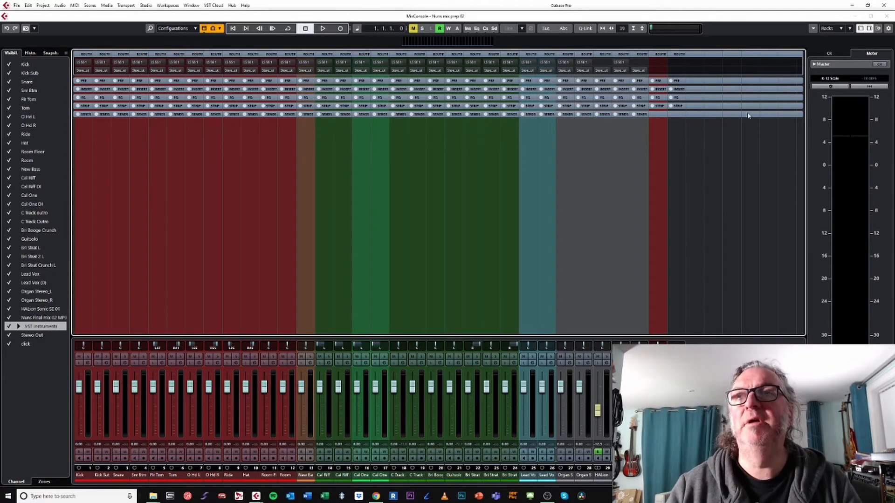
click(886, 17)
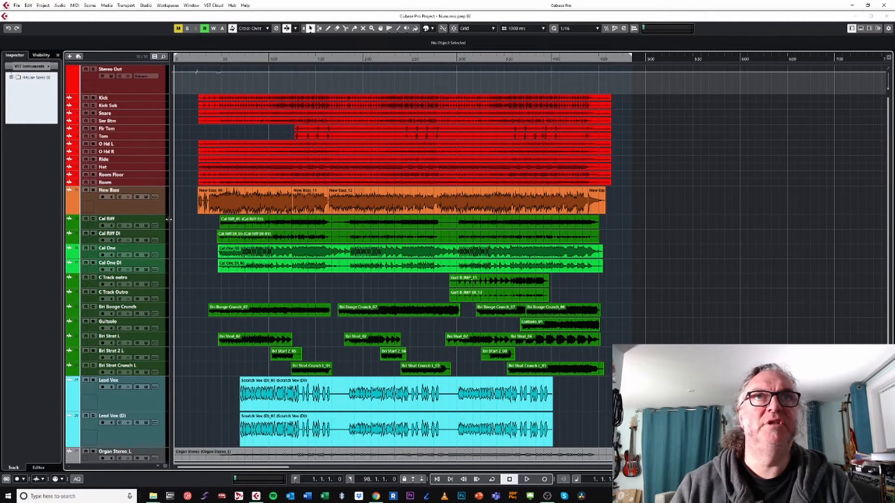
Step: Lower the clip volume of all New Bass events together and enlarge the tracks to an even height
drag(633, 190, 26, 214)
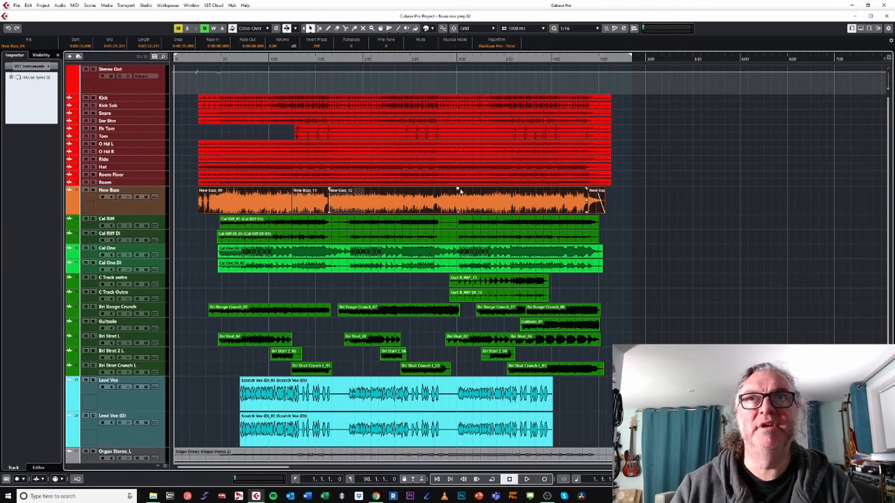
drag(457, 189, 456, 203)
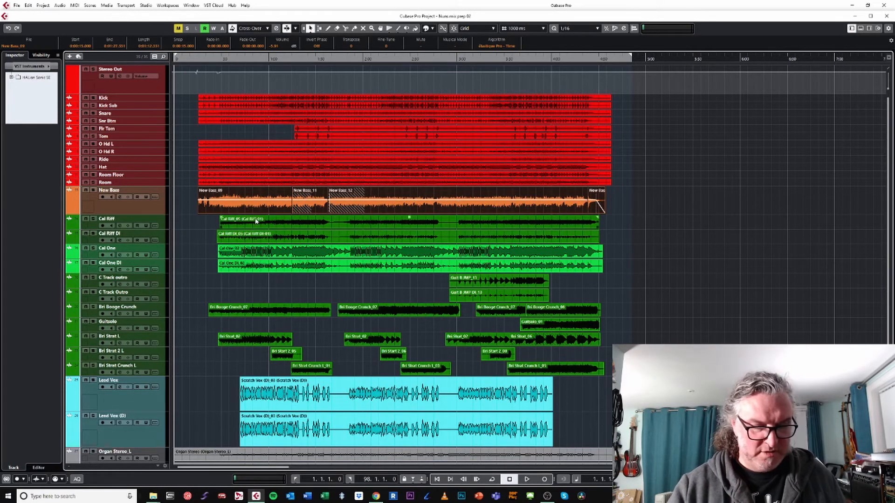
key(shift+g)
key(shift+g)
key(shift+g)
key(shift+g)
key(shift+g)
key(shift+h)
key(shift+h)
key(shift+h)
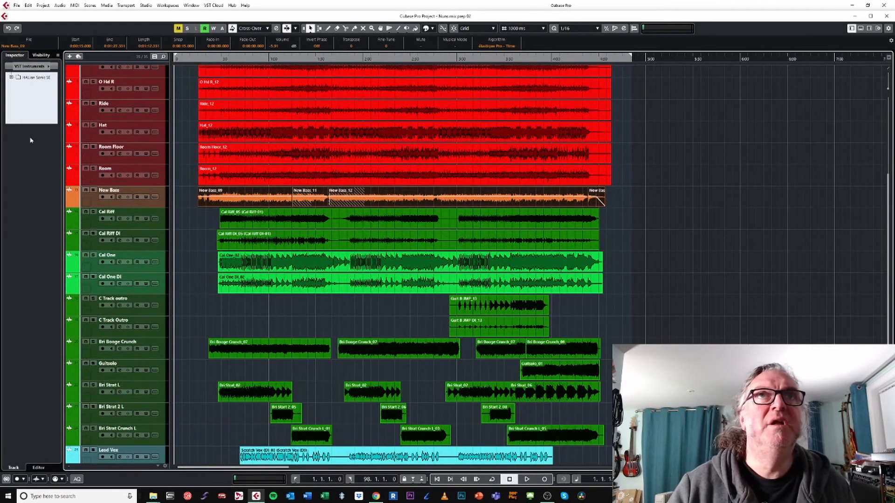
Step: Lower the Hat event's clip volume to about -4.24 dB and deselect it
click(404, 125)
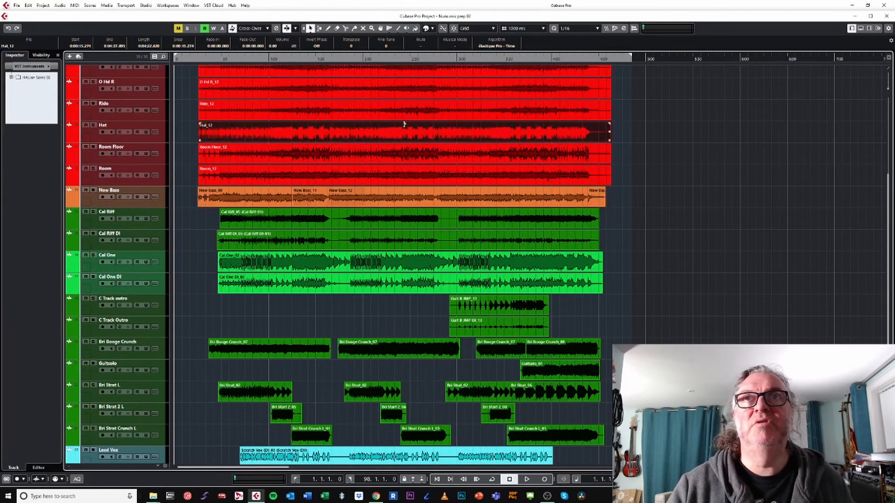
drag(404, 124, 404, 131)
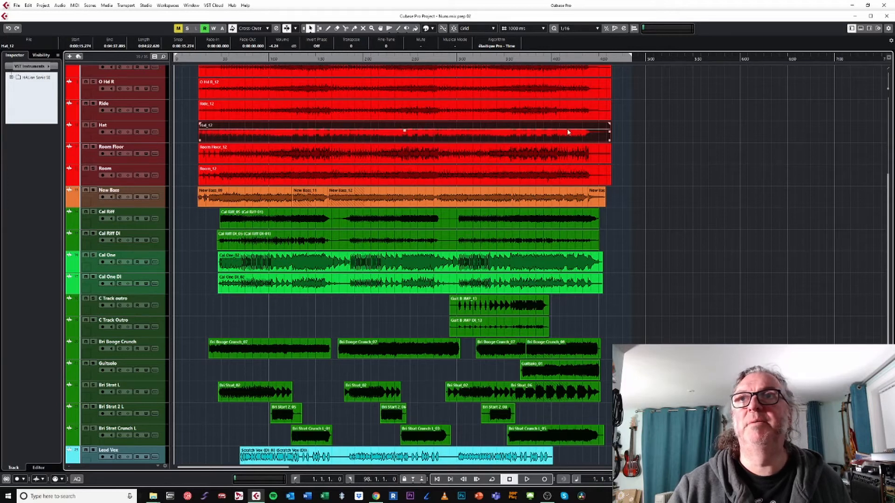
click(718, 143)
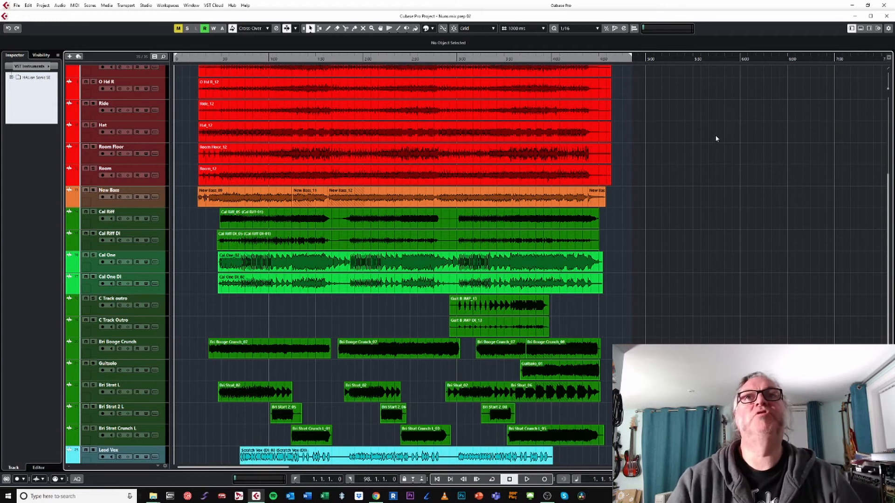
Step: Save the project as a new version named "Nuns mix prep 03" in the Nuns of Destruction folder
scroll(655, 239, down, 6)
scroll(656, 245, up, 3)
scroll(656, 247, up, 4)
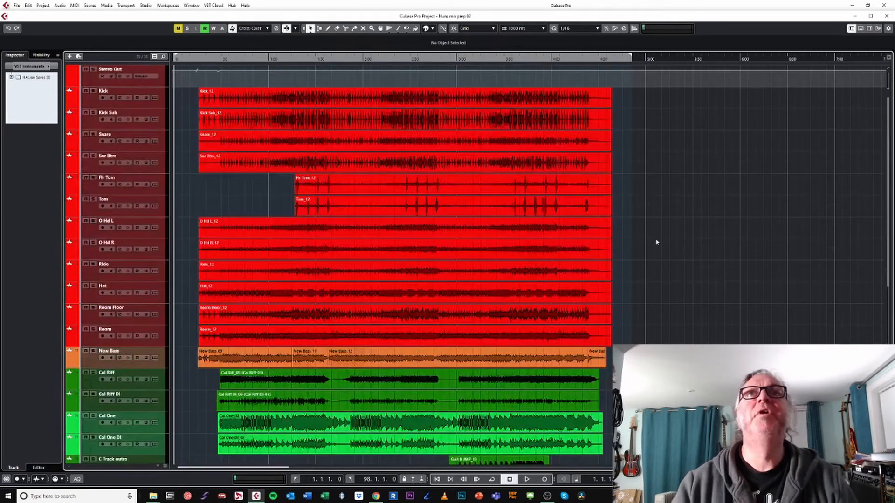
click(16, 6)
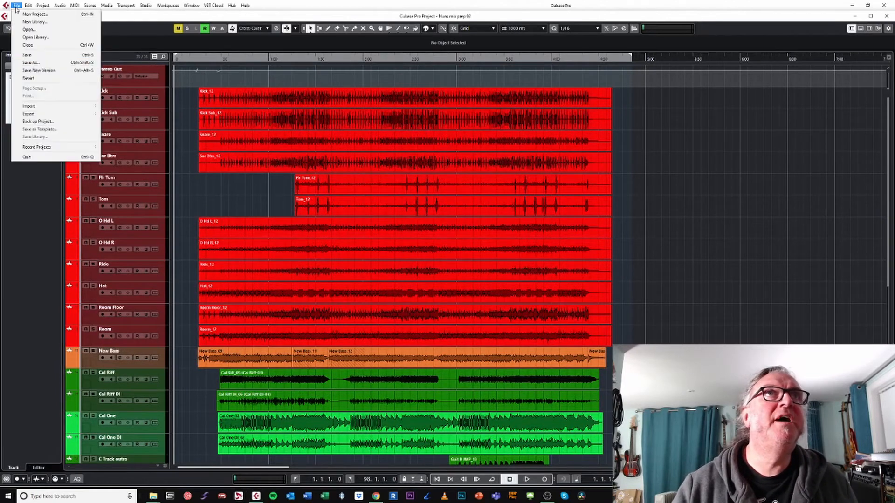
click(35, 60)
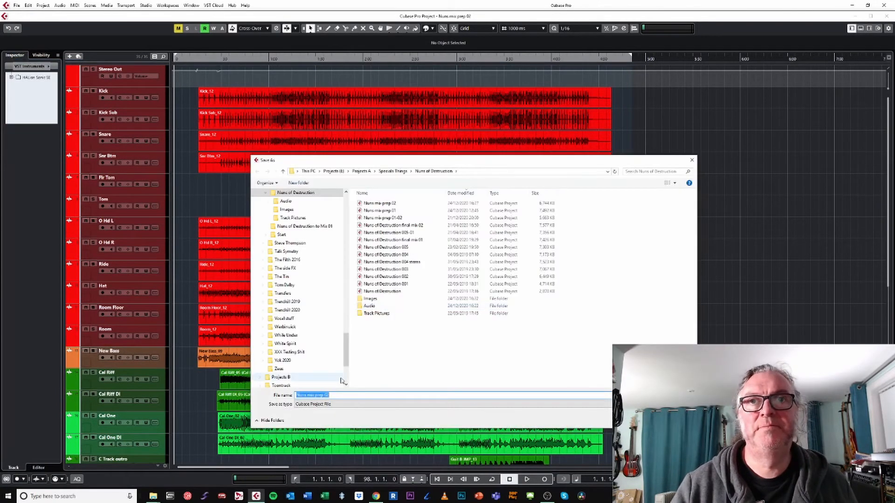
click(337, 395)
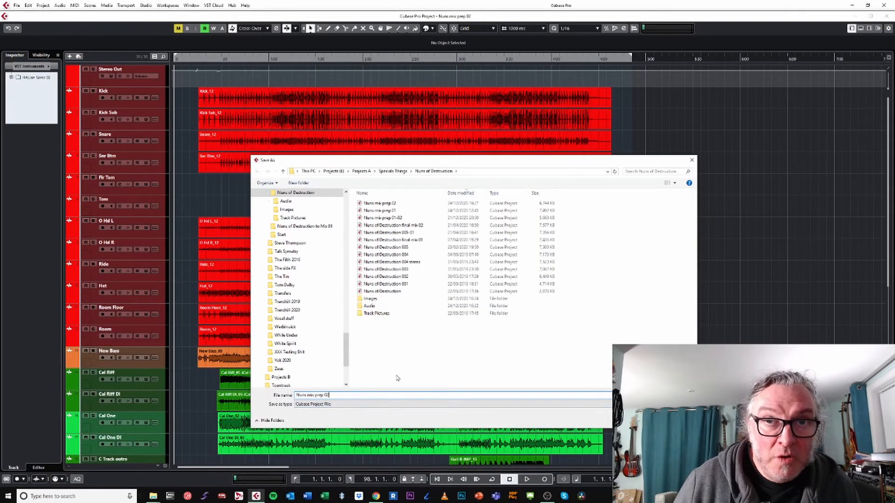
key(BackSpace)
text(3)
key(Return)
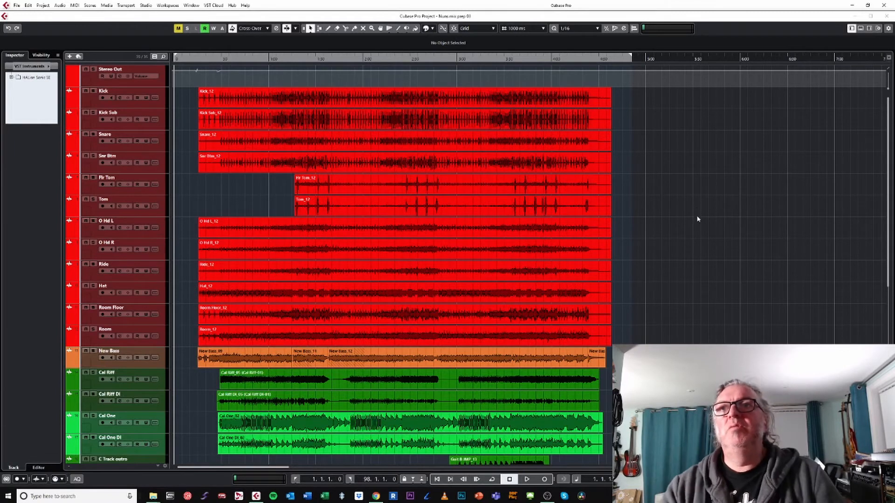
Step: Set the audio mixdown export's naming scheme to Channel Name and close the export dialog without exporting
scroll(666, 207, down, 6)
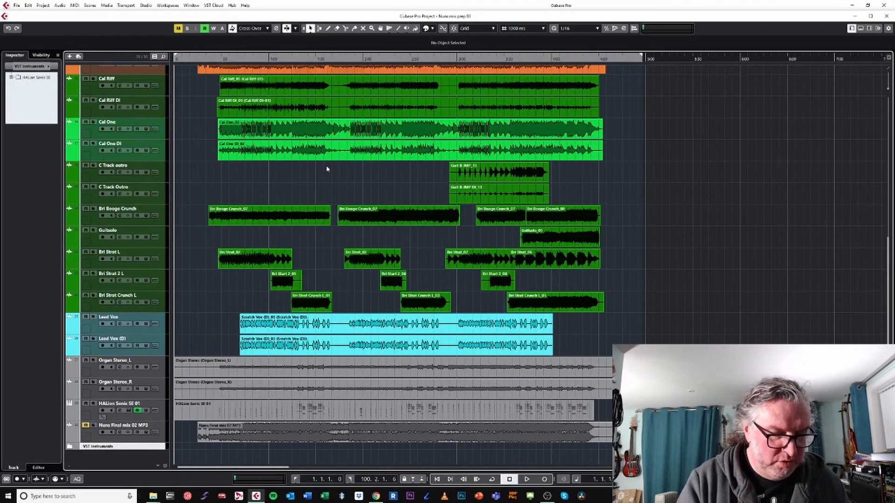
key(ctrl+shift+e)
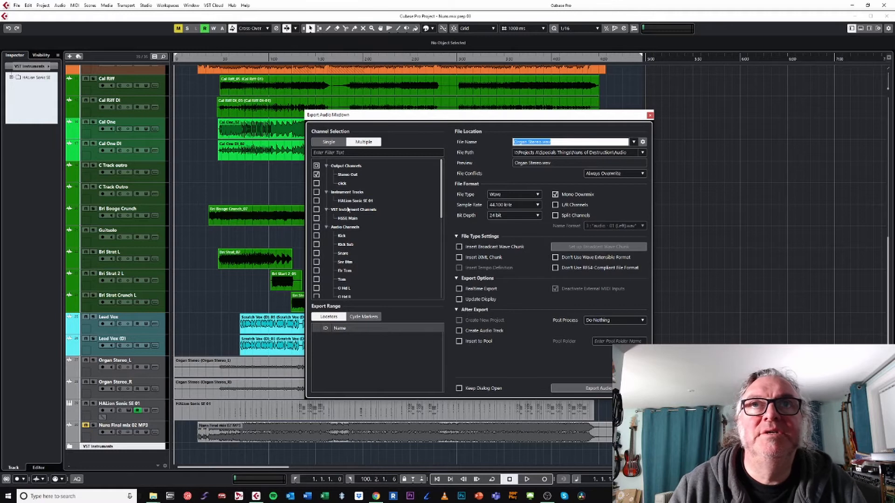
click(643, 142)
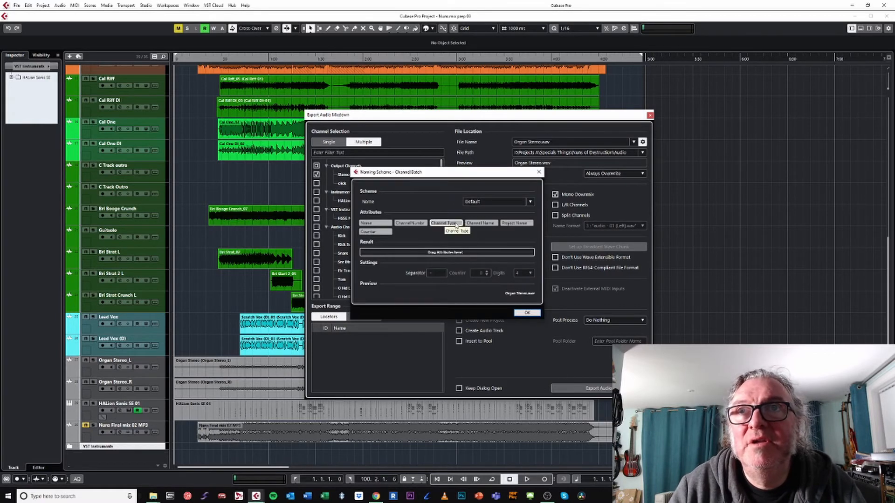
drag(477, 223, 388, 247)
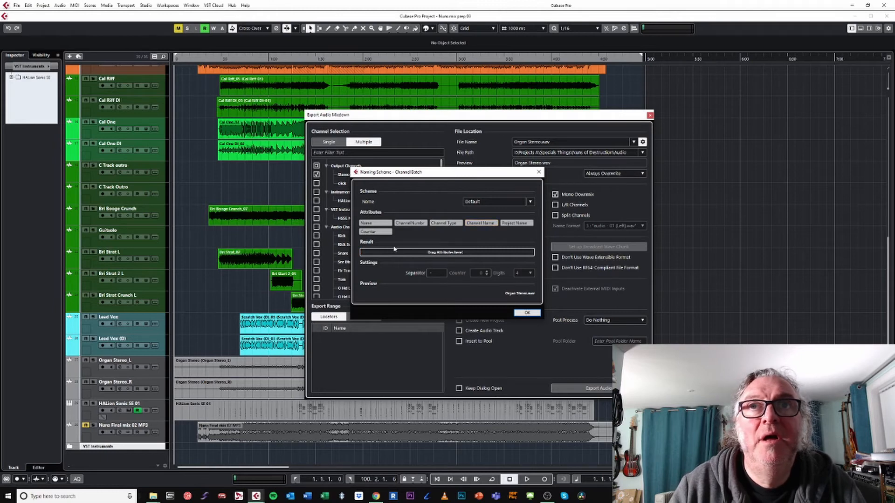
drag(482, 225, 470, 255)
click(527, 312)
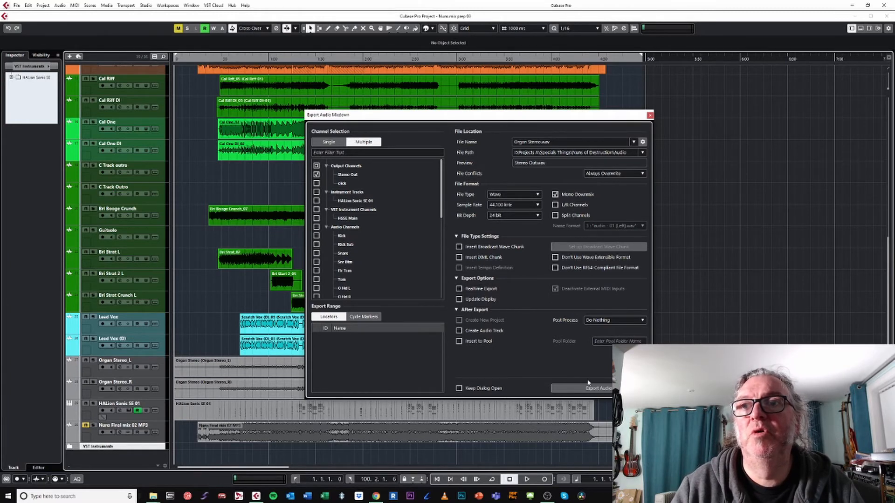
click(650, 116)
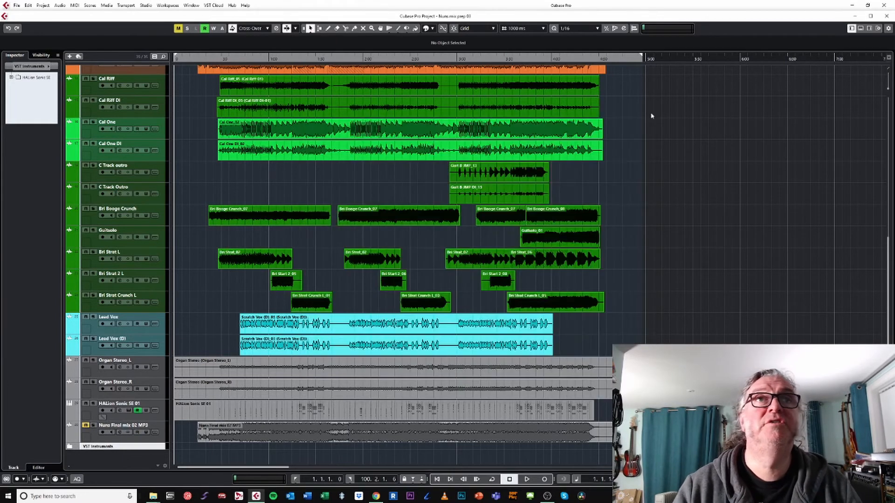
Step: Rename the Kick track as "01 Kick" and move on to the Kick Sub track's name
scroll(112, 171, up, 6)
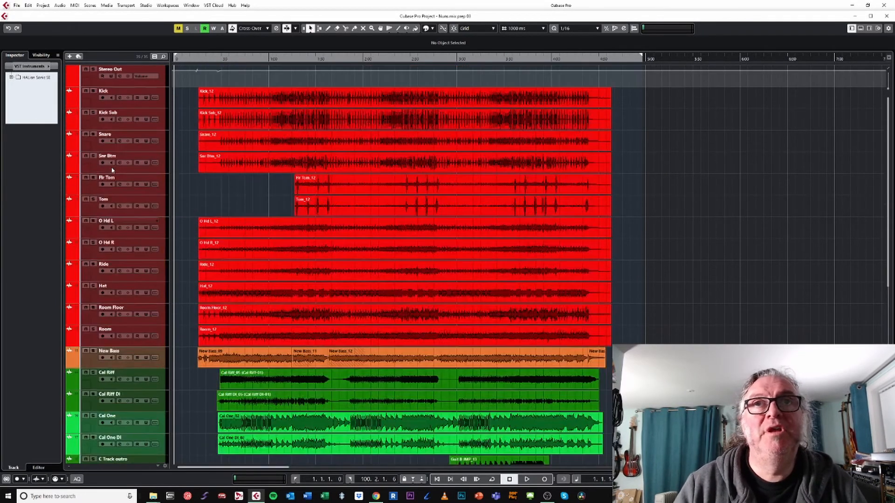
click(115, 105)
double_click(104, 91)
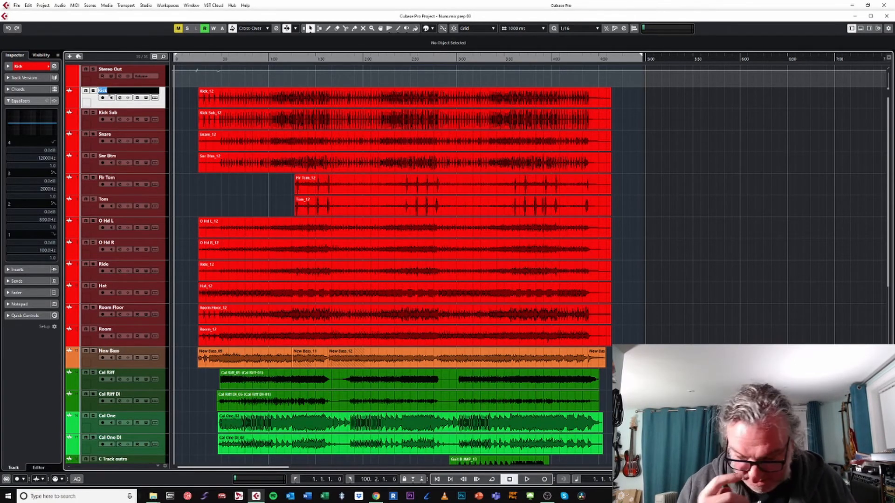
text(01 Kick)
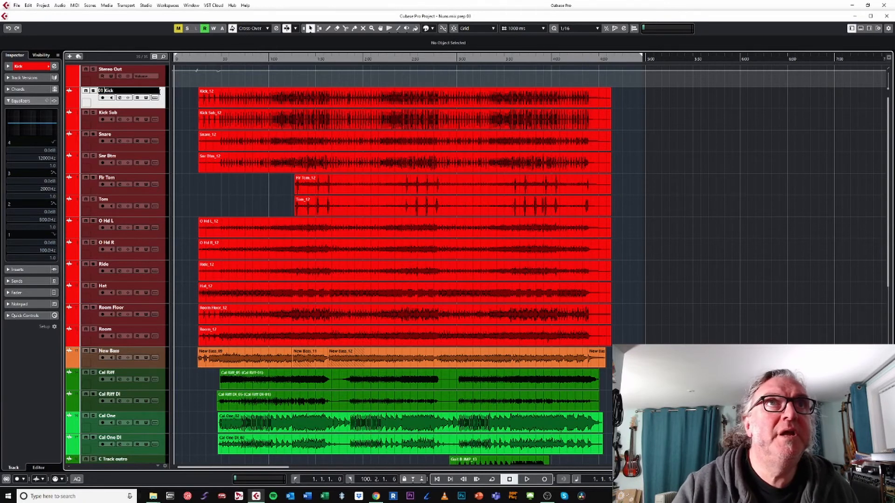
key(Tab)
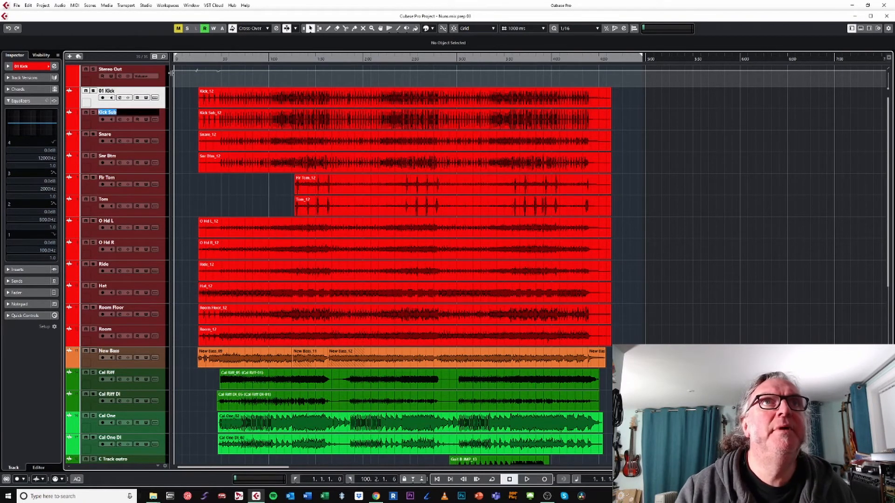
Step: Rename the Kick Sub track as "02 Kick Sub" and the Snare track as "03 Snare"
key(Left)
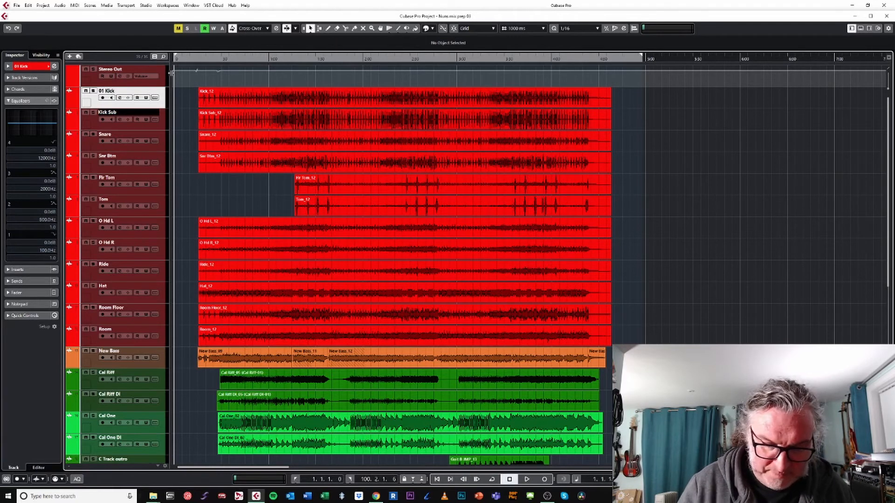
text(02)
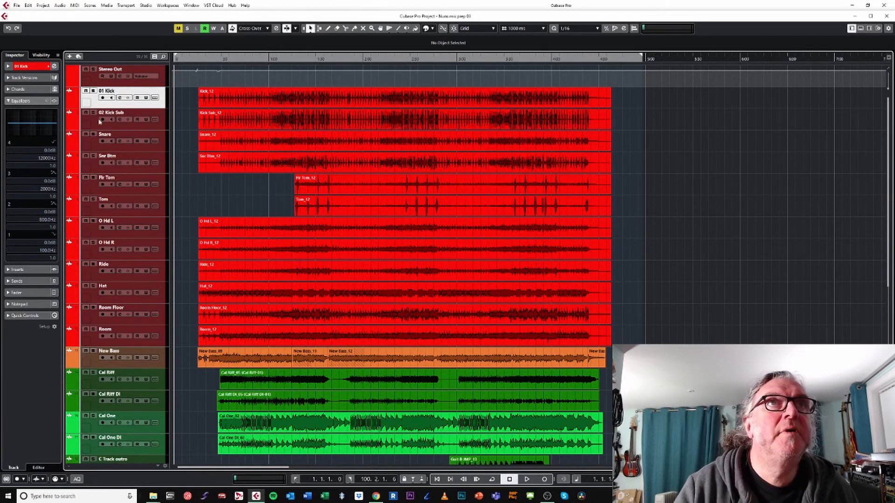
click(131, 136)
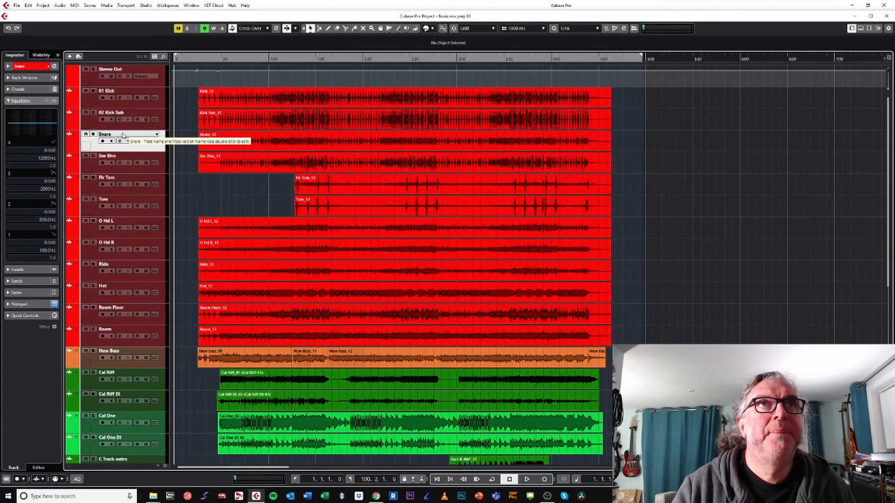
double_click(122, 135)
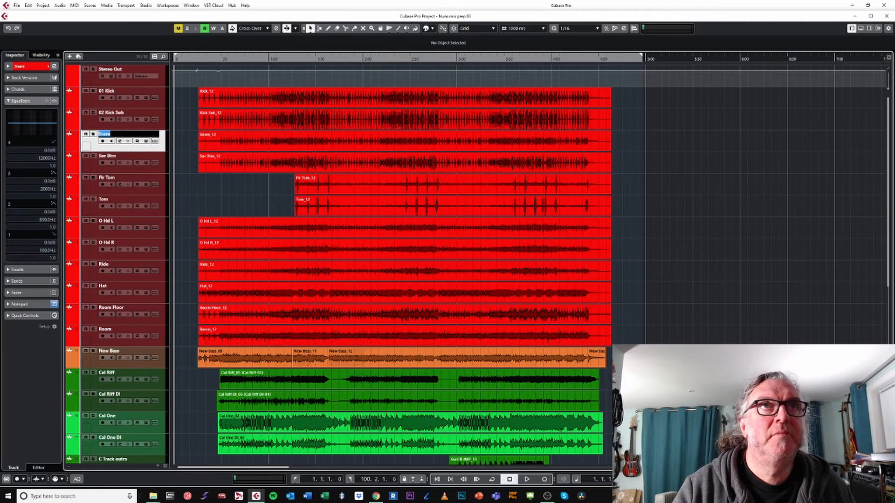
key(Home)
text(03)
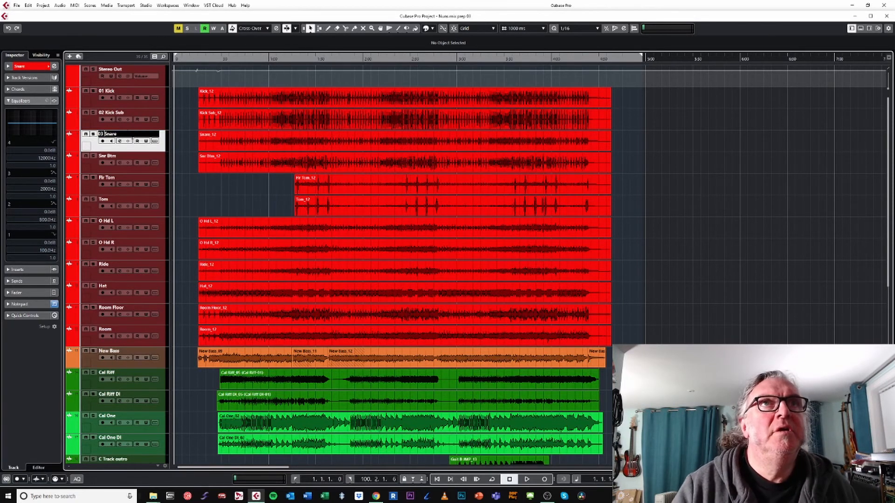
key(Return)
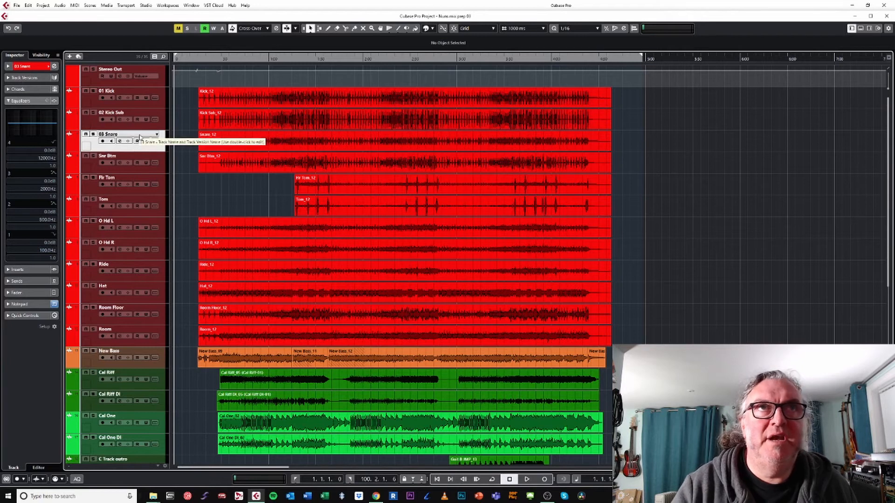
Step: Prefix the Snr Btm, Flr Tom and Tom track names with 04, 05 and 06
double_click(127, 156)
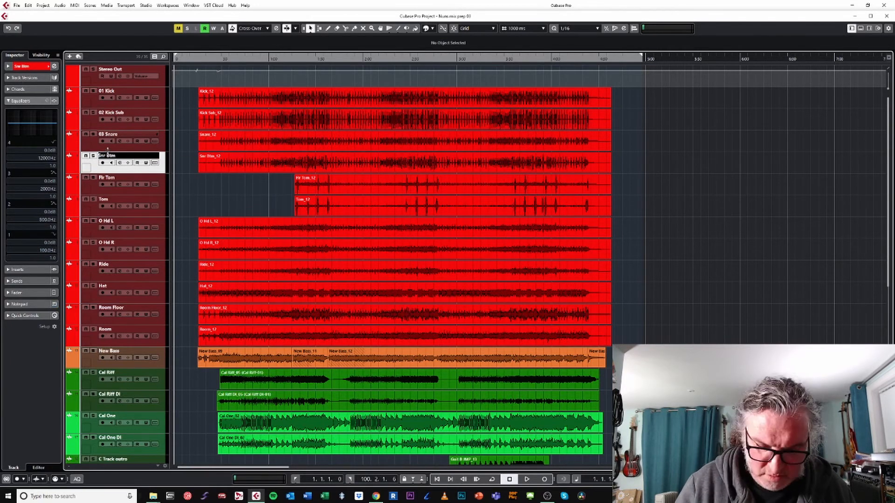
key(Home)
text(04)
key(Tab)
key(Home)
text(05)
key(Tab)
key(Home)
text(06)
Step: Prefix the O Hd L, O Hd R, Ride and Hat track names with 07, 08, 09 and 10
key(Tab)
key(Home)
text(07)
key(Tab)
key(Home)
text(08)
key(Tab)
key(Home)
text(09)
key(Tab)
key(Home)
text(10)
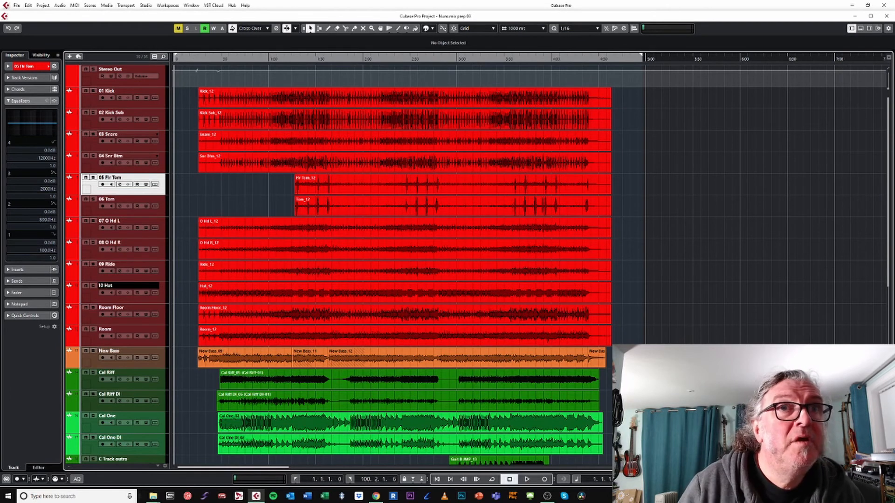
Step: Rename the two room tracks as "11 Room Floor" and "12 Room"
key(Tab)
text(11 Room)
key(Tab)
text(12 Room)
double_click(112, 307)
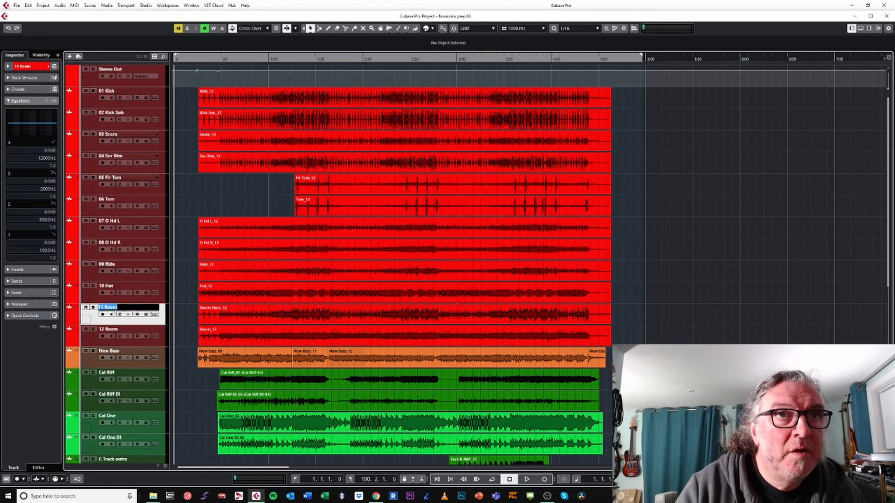
text(11 Room Floor)
Step: Rename the New Bass track as "13 Bass" and prefix Cal Riff, Cal Riff DI and Cal One with 14, 15 and 16
double_click(110, 351)
text(13 Bass)
click(109, 375)
double_click(109, 374)
text(14)
key(Tab)
key(Home)
text(15)
key(Tab)
key(Home)
text(16)
Step: Prefix Cal One DI, the two C Track outro tracks and Bri Booge Crunch with 17, 18, 19 and 20
scroll(110, 337, down, 10)
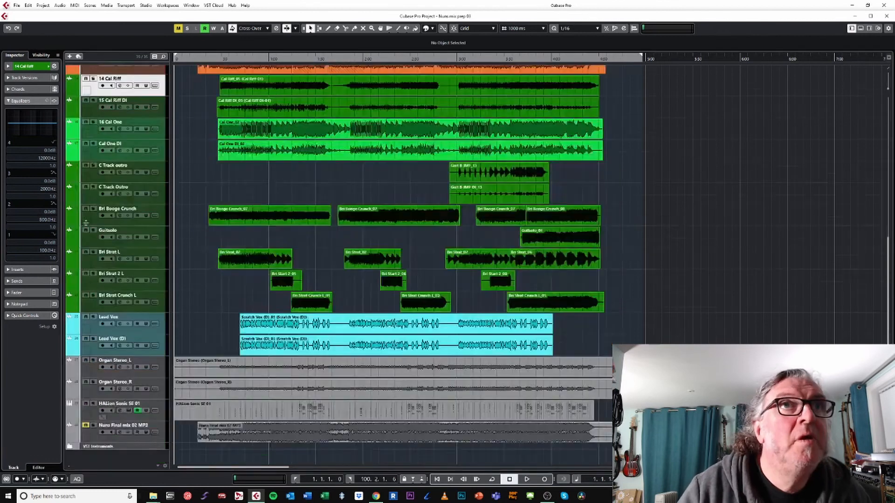
double_click(116, 223)
text(18)
key(Tab)
key(Home)
text(19)
key(Tab)
key(Home)
text(20)
Step: Prefix both the Guitsolo and Bri Strat L tracks with 21 and rename the Bri Strat 2 L track as "22 Bri Start 02"
key(Tab)
key(Home)
text(21)
key(Tab)
key(Home)
text(21)
key(Tab)
text(22 )
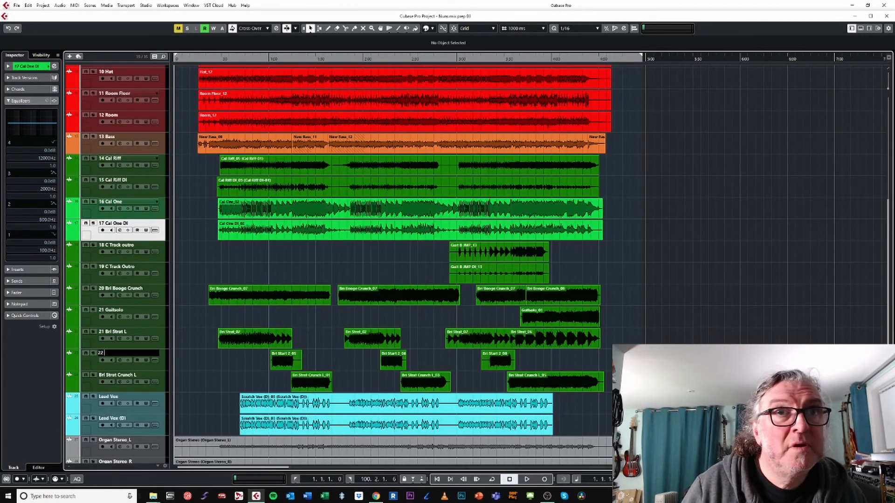
text(Bri Start 02)
Step: Prefix the Bri Strat Crunch L, Lead Vox and Lead Vox (D) track names with 23, 24 and 25
double_click(104, 375)
text(23)
double_click(103, 397)
text(24)
double_click(103, 419)
text(25)
Step: Prefix the Organ Stereo_L and Organ Stereo_R track names with 26 and 27
scroll(103, 419, down, 4)
double_click(103, 362)
text(26)
key(Tab)
key(Home)
text(27)
key(Tab)
Step: Convert the stereo Nuns Final mix 02 MP3 track into separate left and right mono tracks
click(43, 5)
click(242, 86)
click(483, 268)
Step: Prefix the left and right Nuns Final mix 02 MP3 track names with 28 and 29
double_click(120, 403)
key(Home)
text(28)
key(Tab)
key(Home)
text(29)
key(Return)
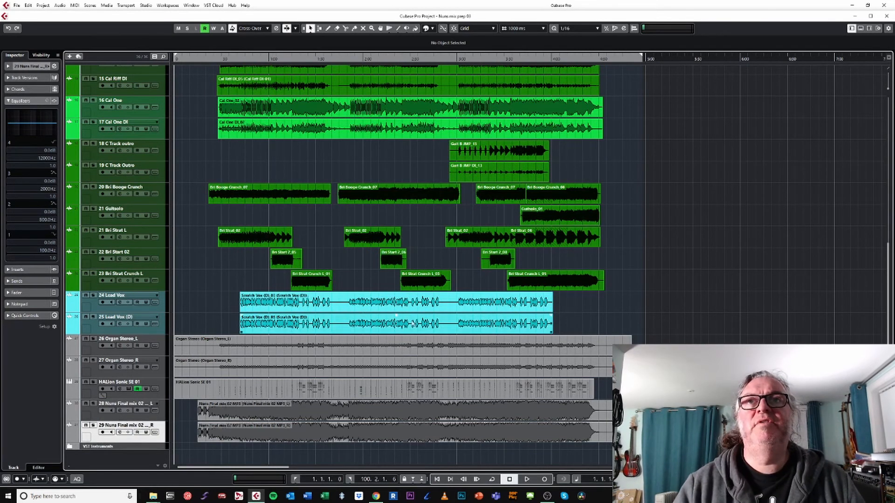
Step: Set up an audio mixdown export with the output channels deselected and all audio channels selected
scroll(416, 304, up, 5)
scroll(413, 303, up, 5)
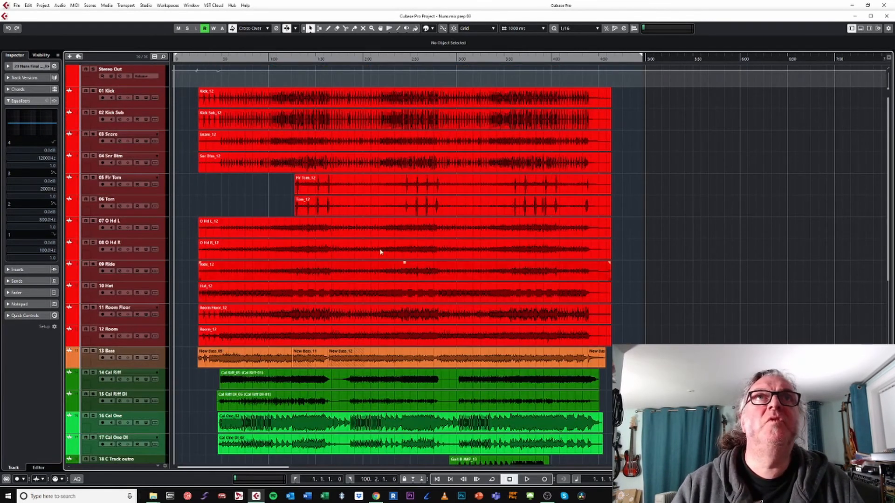
scroll(741, 242, down, 10)
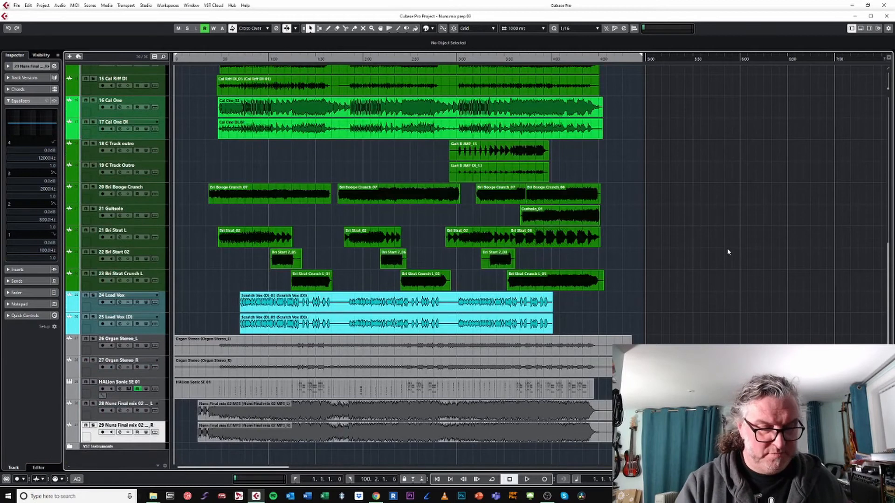
key(ctrl+shift+e)
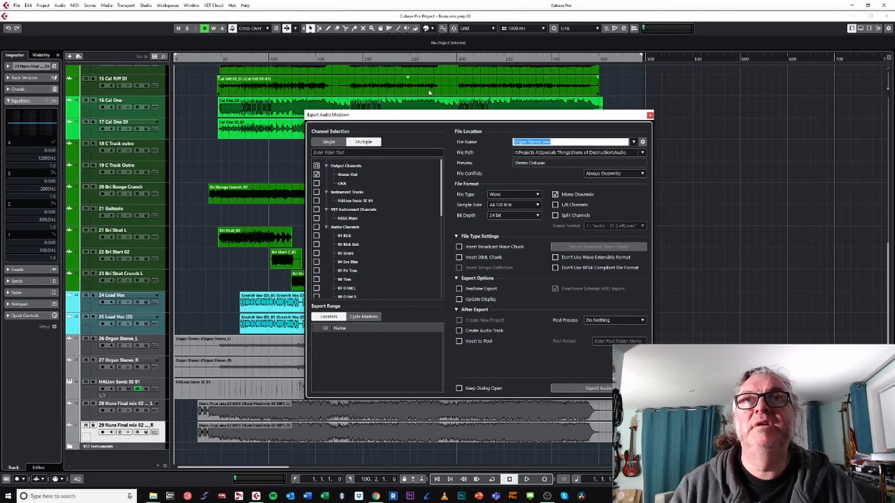
click(319, 167)
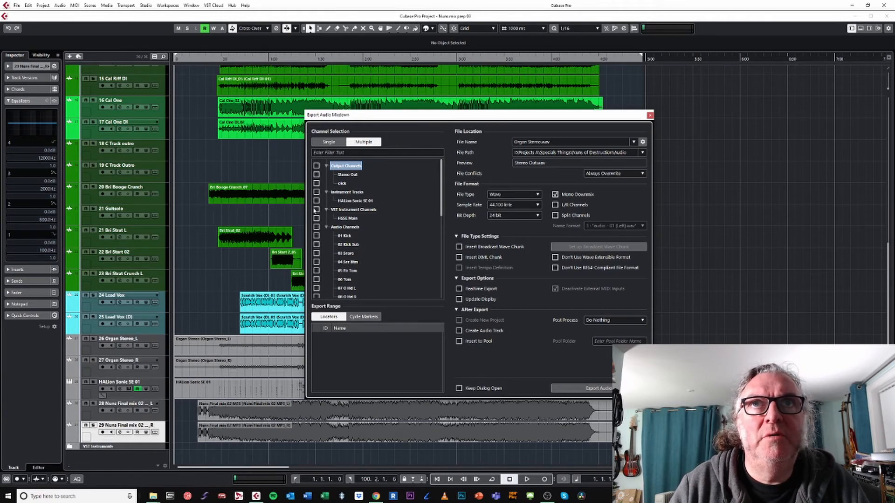
click(318, 228)
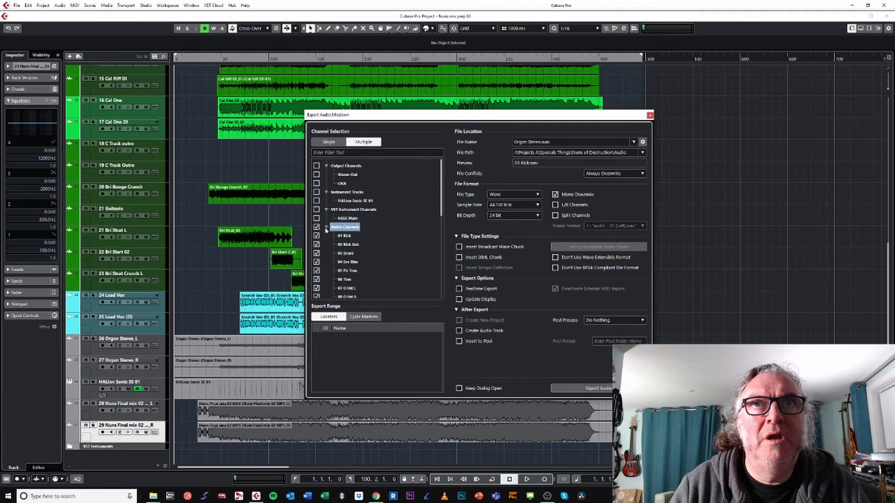
scroll(329, 219, down, 2)
scroll(328, 219, down, 5)
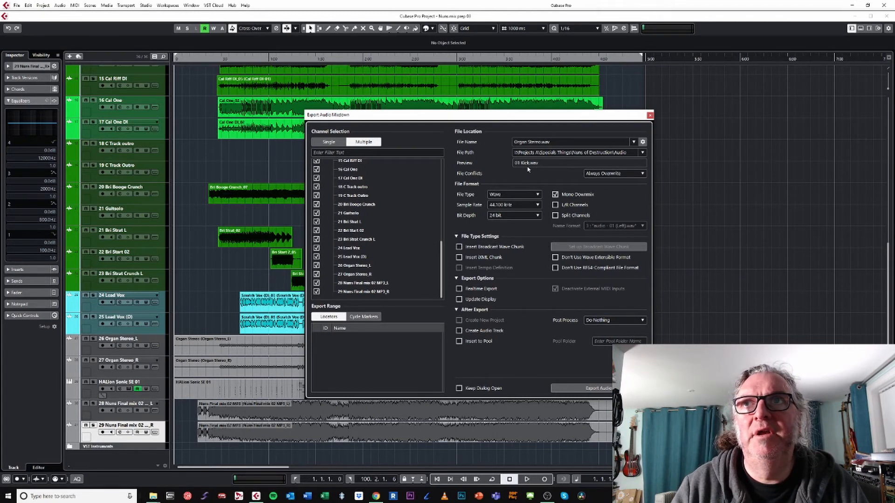
Step: Set the export path to the "Nuns of Destruction to Mix 01" folder and export the audio
click(643, 154)
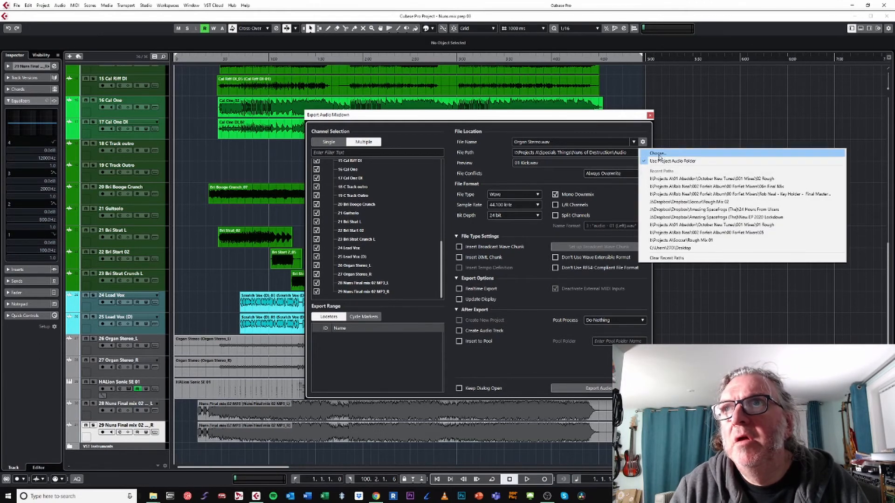
click(658, 154)
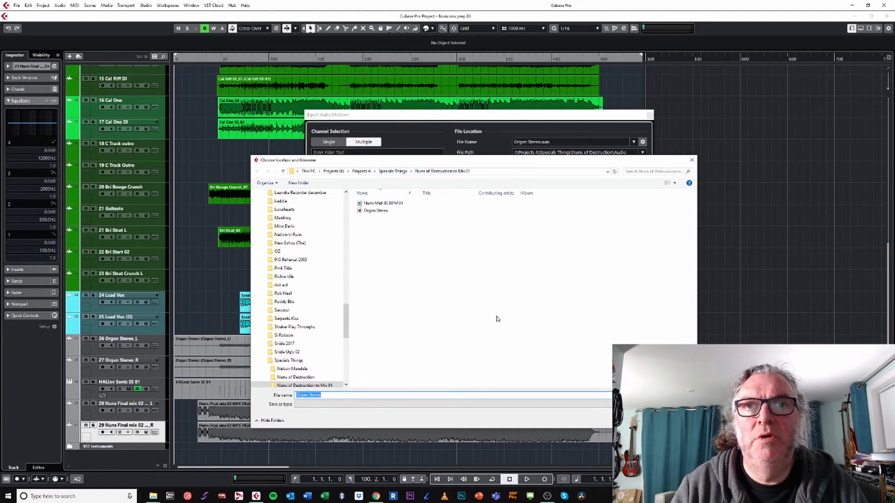
key(Return)
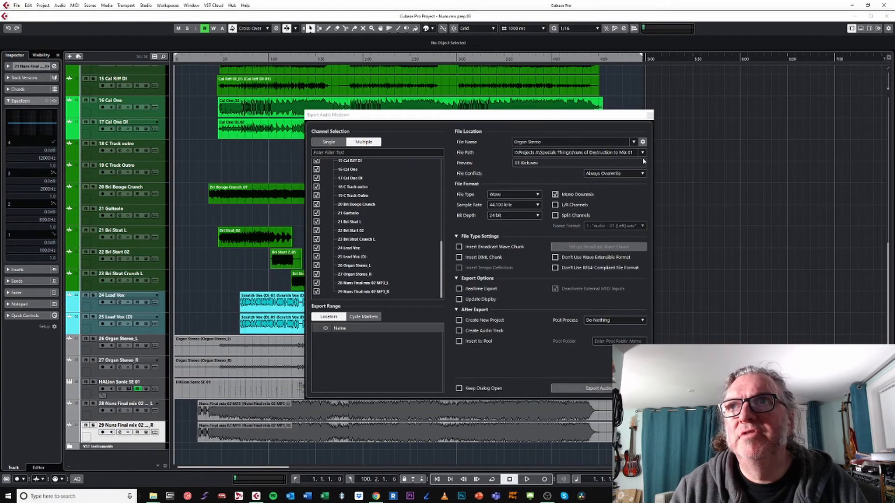
click(580, 388)
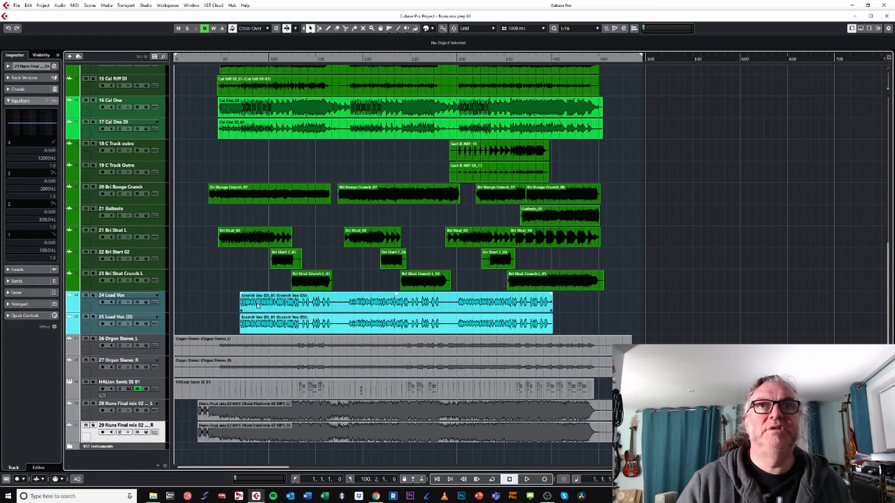
Step: Check the exported files in the "Nuns of Destruction to Mix 01" folder in File Explorer, then return to the project
mouse_move(154, 496)
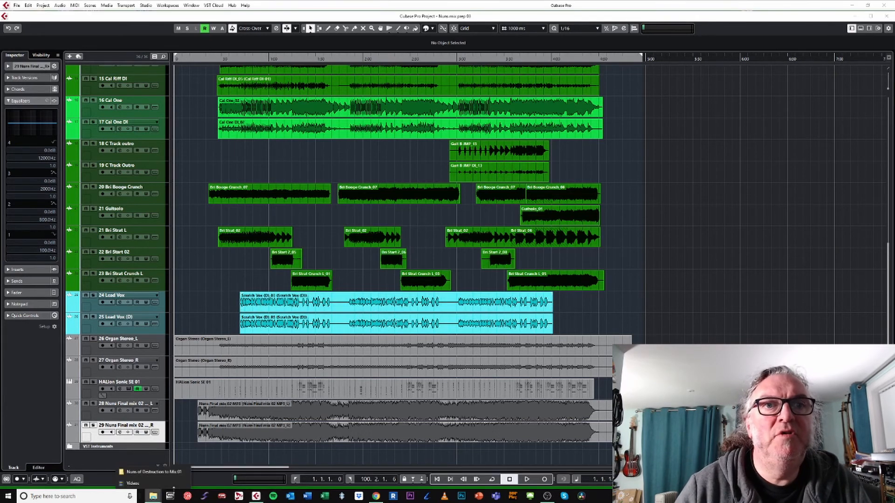
click(147, 472)
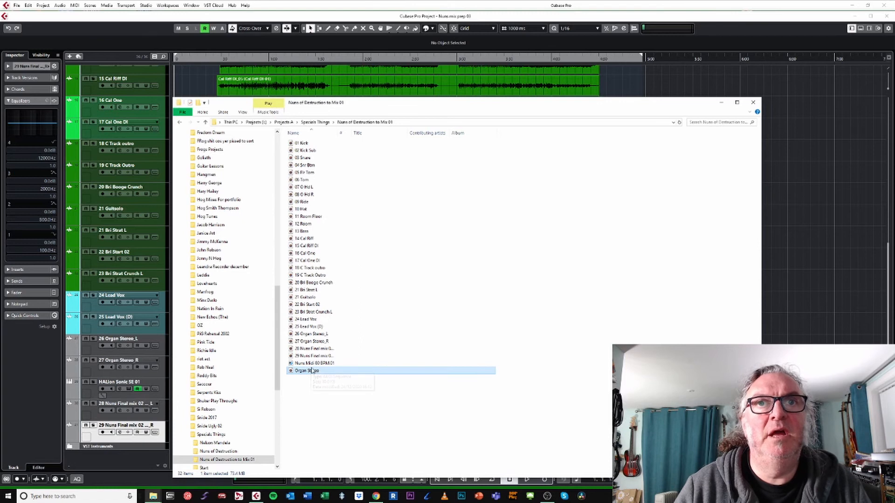
click(721, 102)
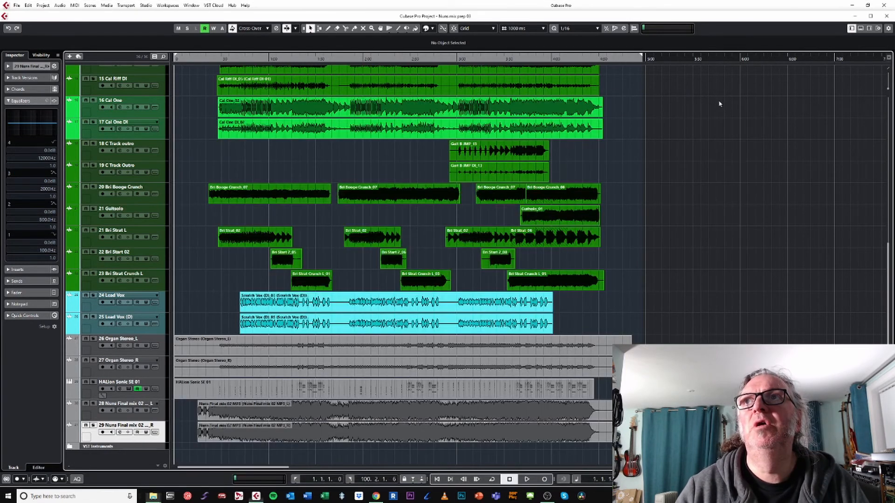
Step: Close the current project and start creating a new empty project
click(886, 17)
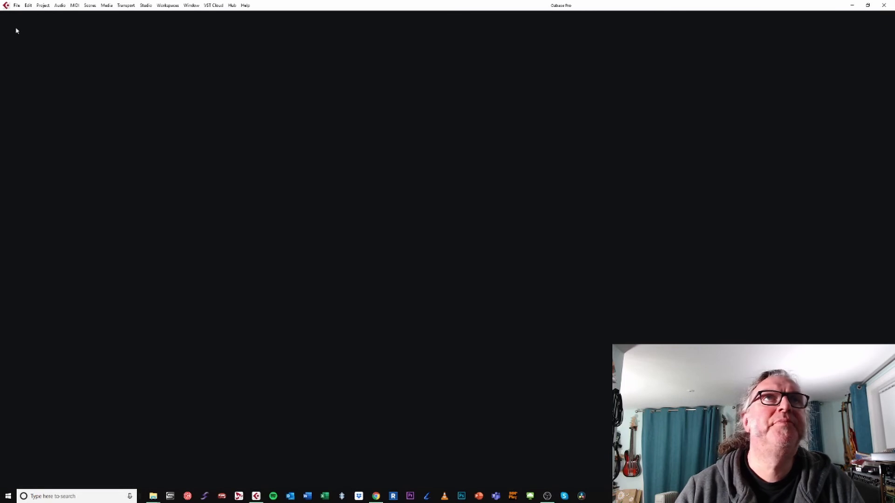
click(17, 5)
click(21, 15)
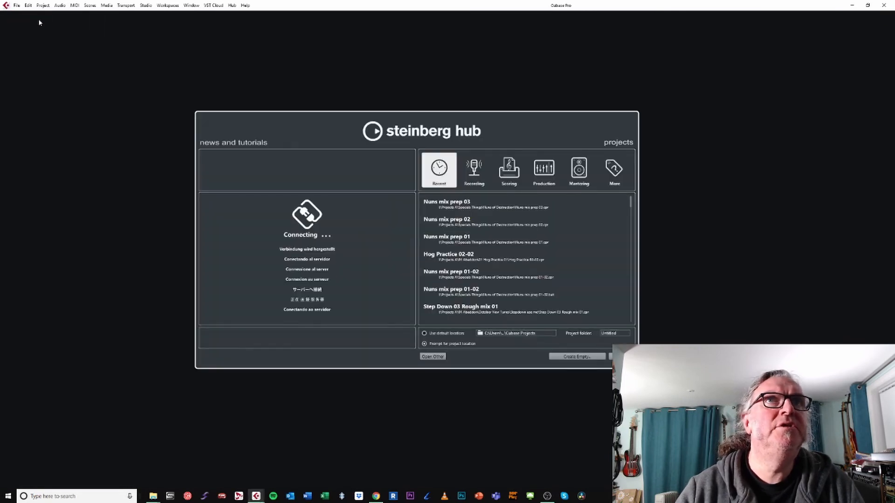
click(572, 357)
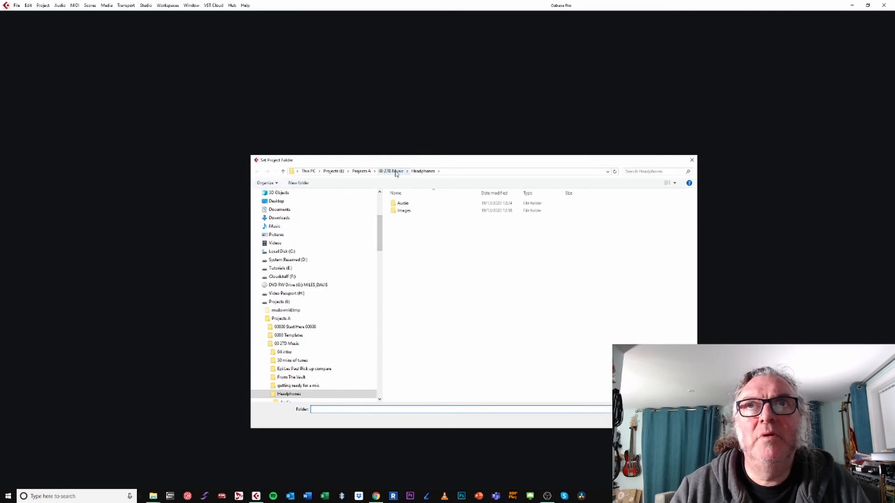
Step: Create a folder named "Nuns Test" inside Projects A > Specials Things and use it as the new project's folder
click(334, 172)
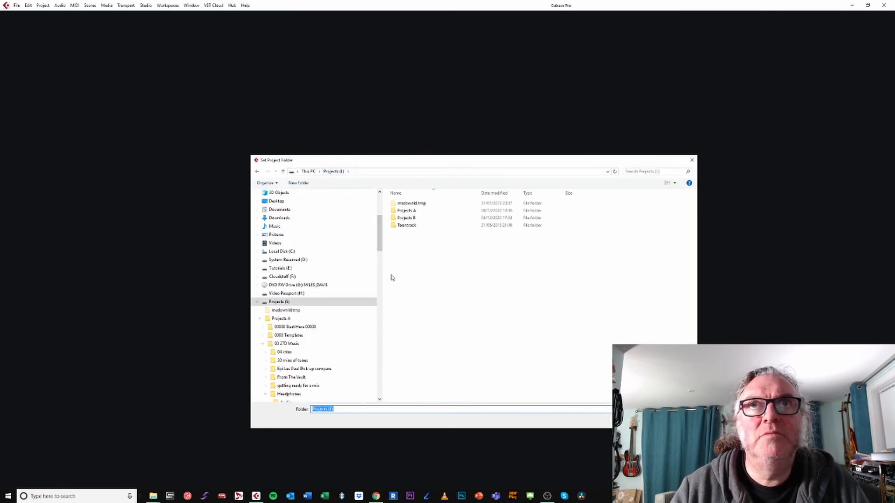
double_click(411, 212)
scroll(457, 355, down, 10)
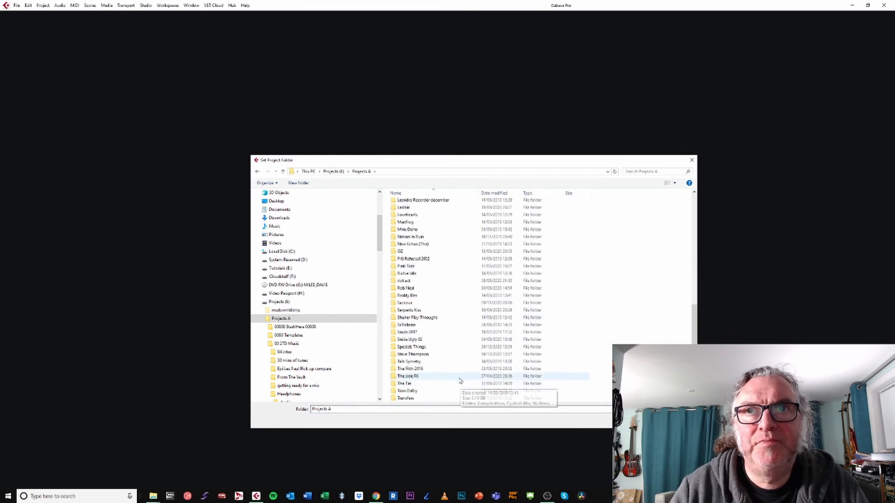
double_click(417, 347)
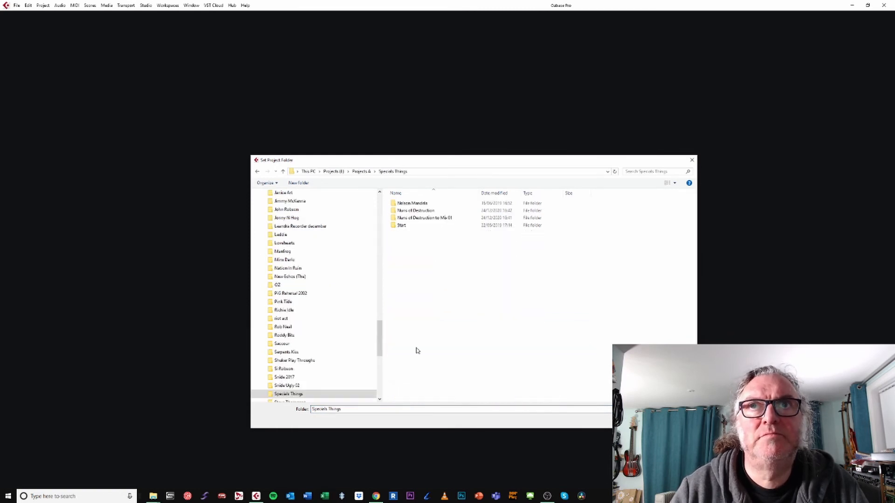
click(301, 183)
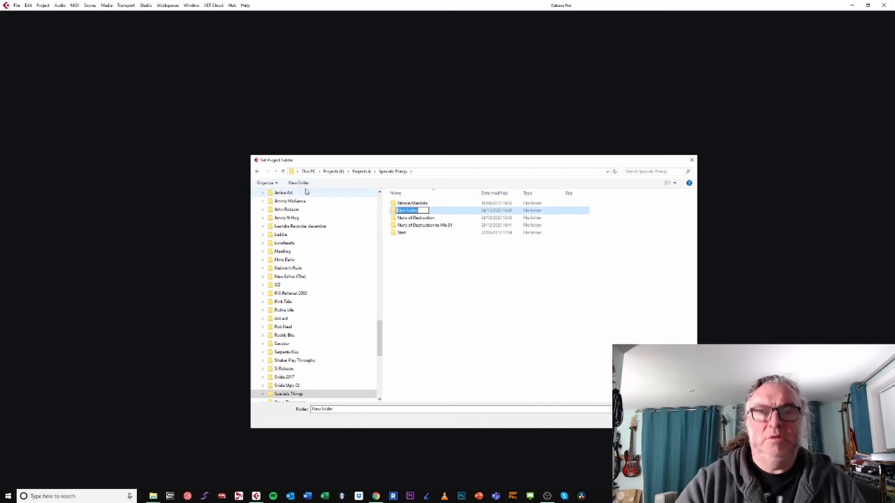
text(Nuns)
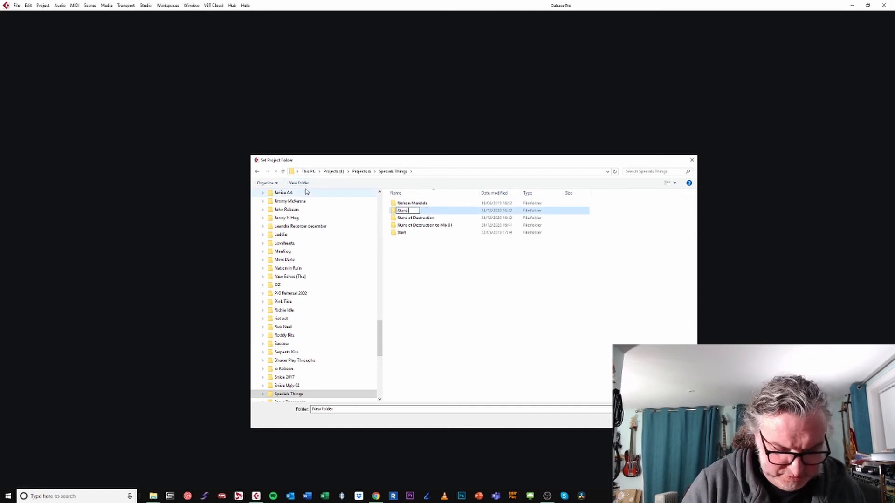
text( Test)
key(Return)
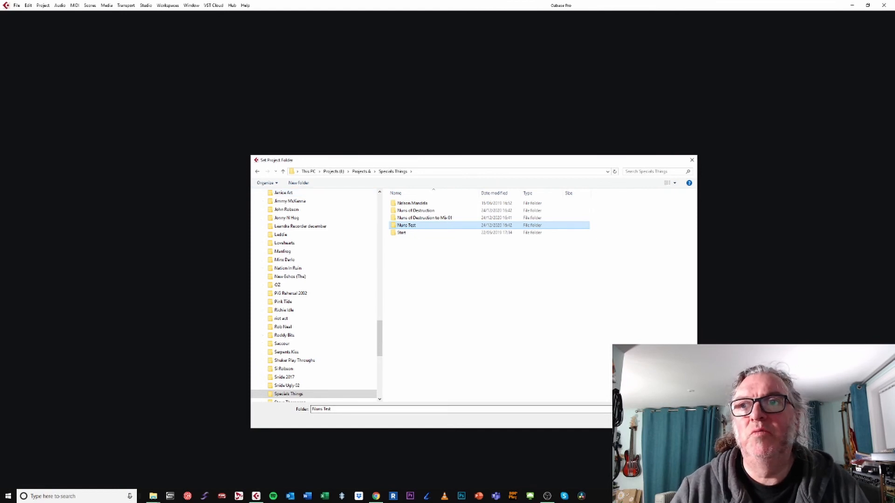
click(642, 420)
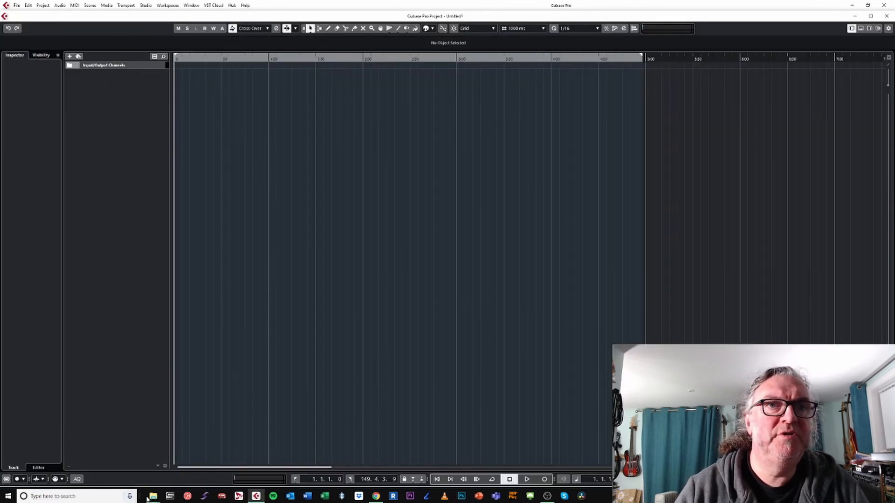
Step: Import the Nuns MIDI file from the "Nuns of Destruction to Mix 01" folder in File Explorer into the empty project near its start
mouse_move(150, 497)
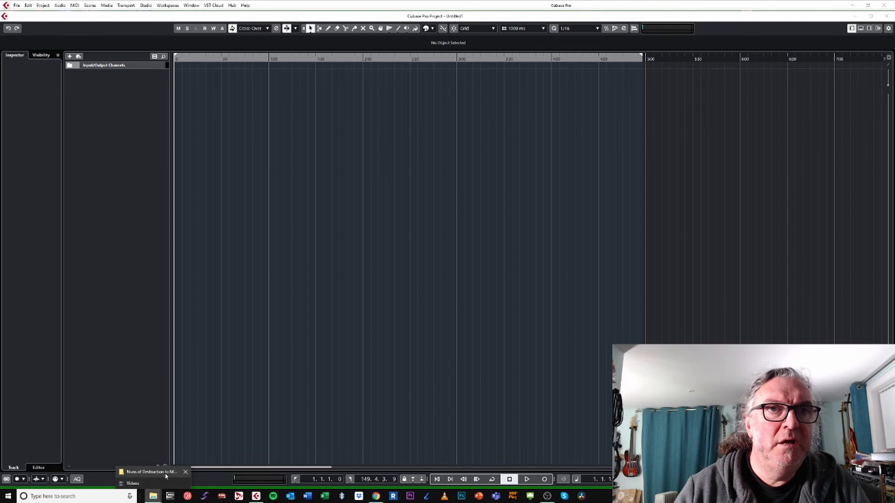
click(165, 475)
drag(378, 105, 425, 82)
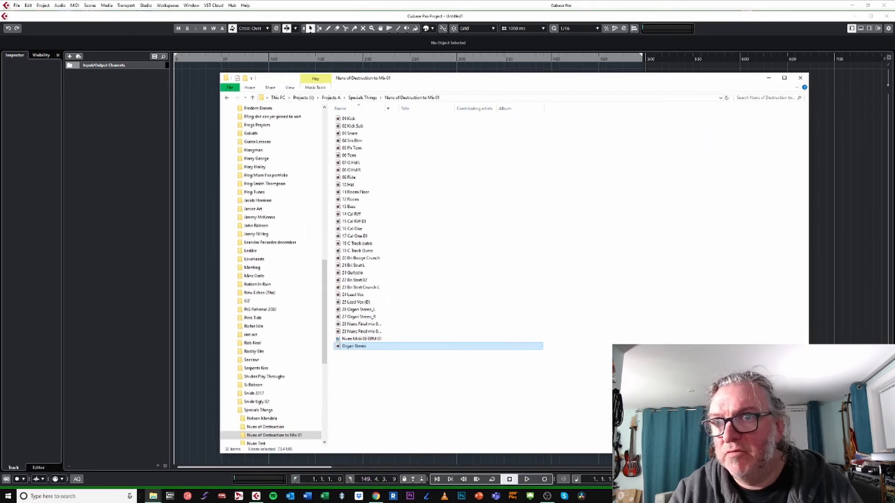
key(alt+Tab)
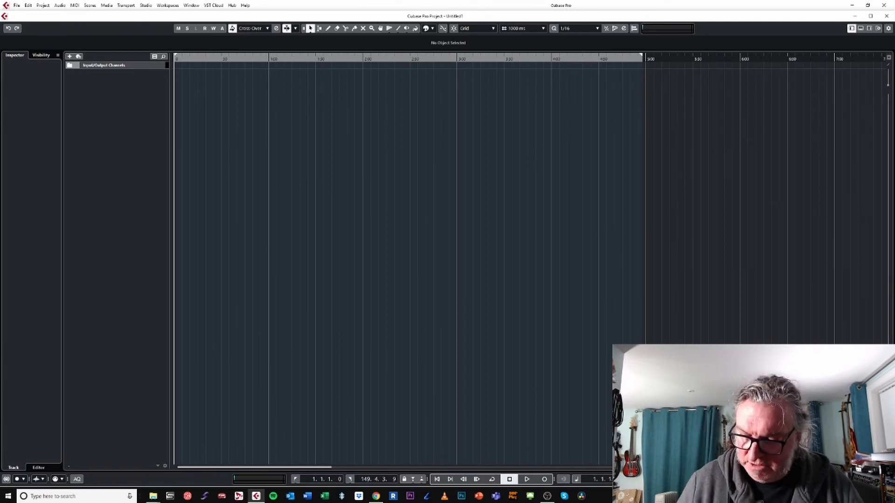
key(g)
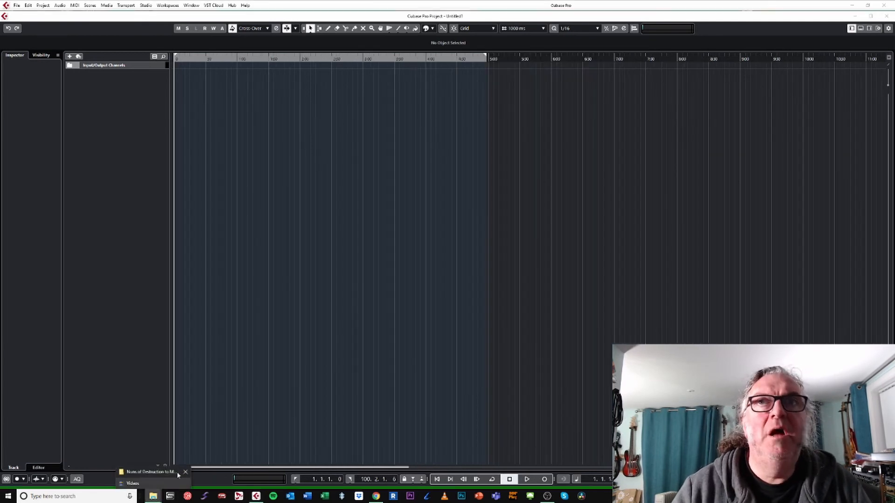
click(154, 472)
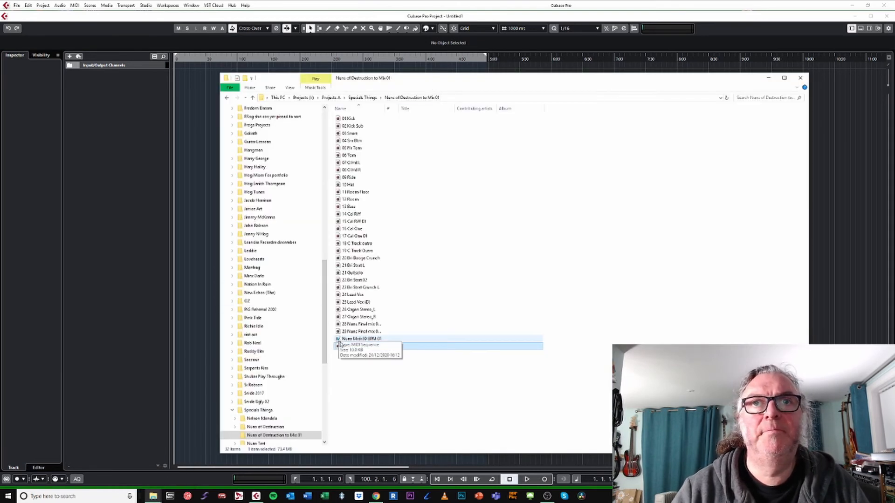
drag(337, 343, 179, 89)
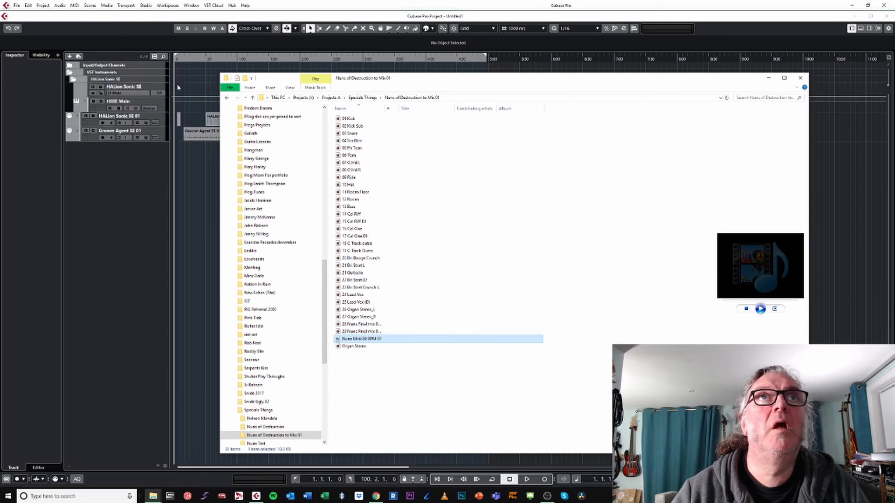
Step: Select all parts on the HALion Sonic SE 01 track and nudge them earlier to the project start
drag(394, 79, 444, 257)
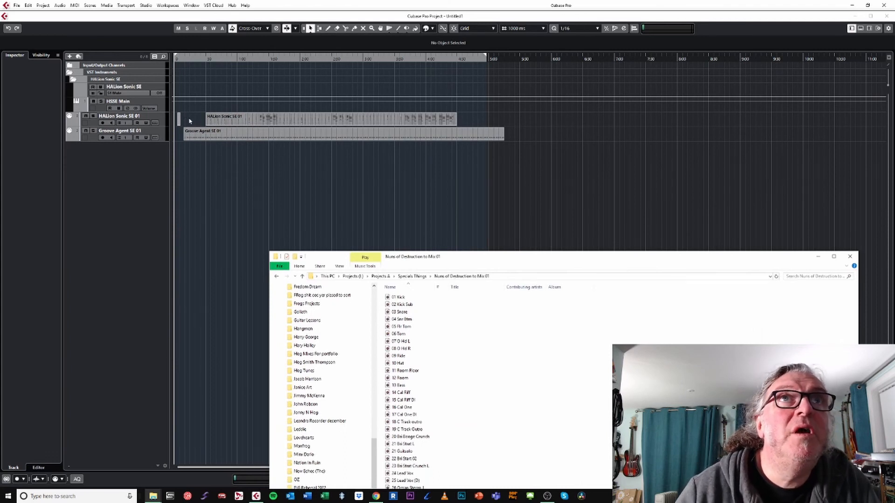
drag(485, 120, 171, 119)
key(ctrl+Left)
key(ctrl+Left)
key(ctrl+Left)
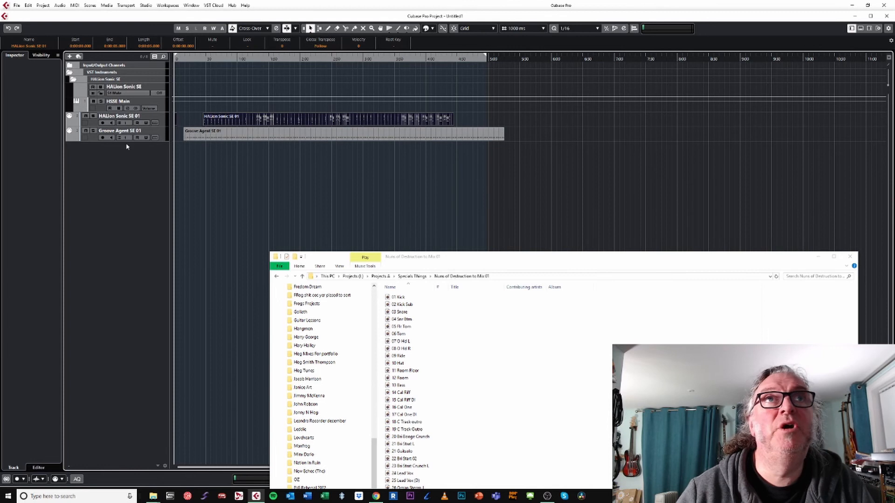
Step: Select the Groove Agent SE 01 track and collapse the HALion Sonic SE and VST Instruments folders in the track list
click(165, 136)
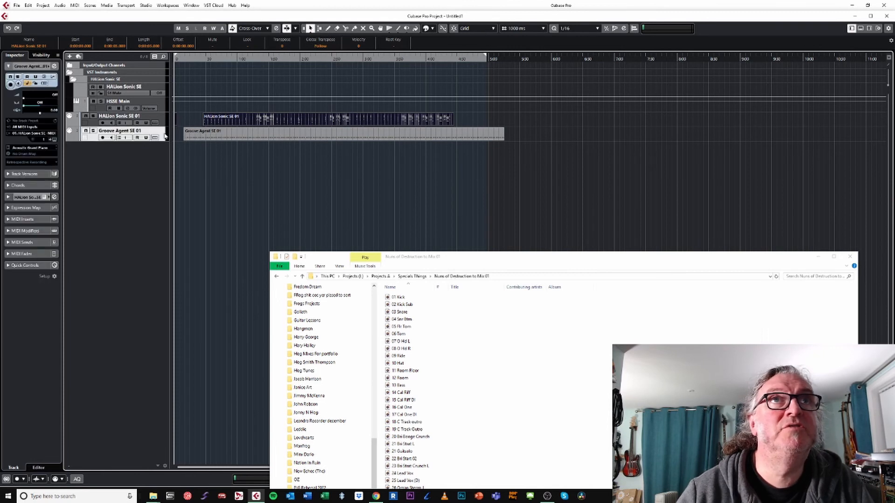
click(73, 79)
click(69, 73)
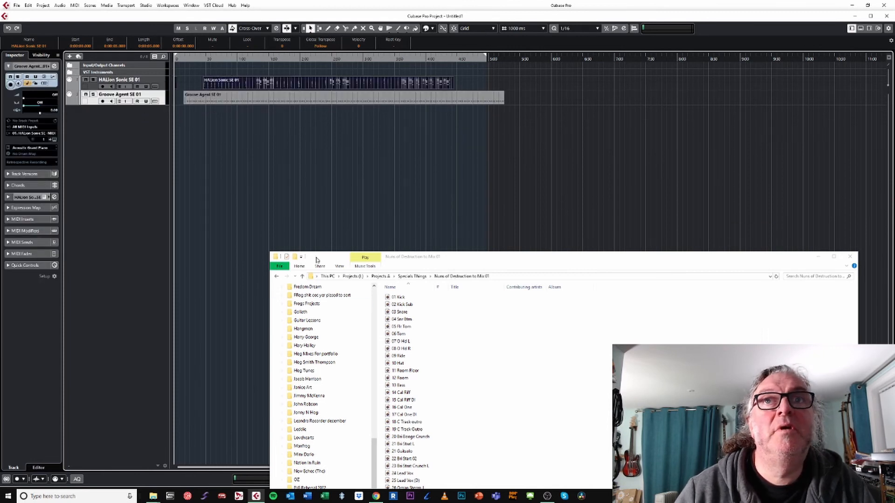
Step: Import the exported audio files from 01 Kick through 29 Nuns Final mix below the MIDI tracks, placing each on a different track
drag(479, 257, 451, 140)
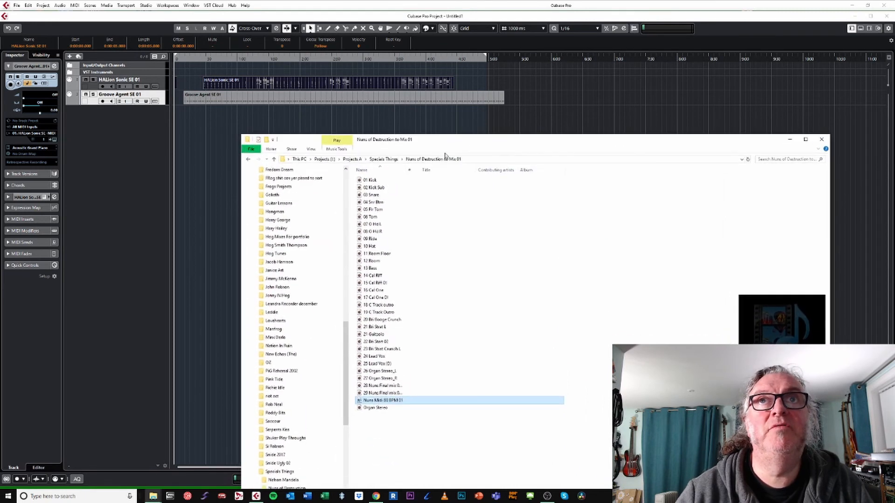
click(365, 182)
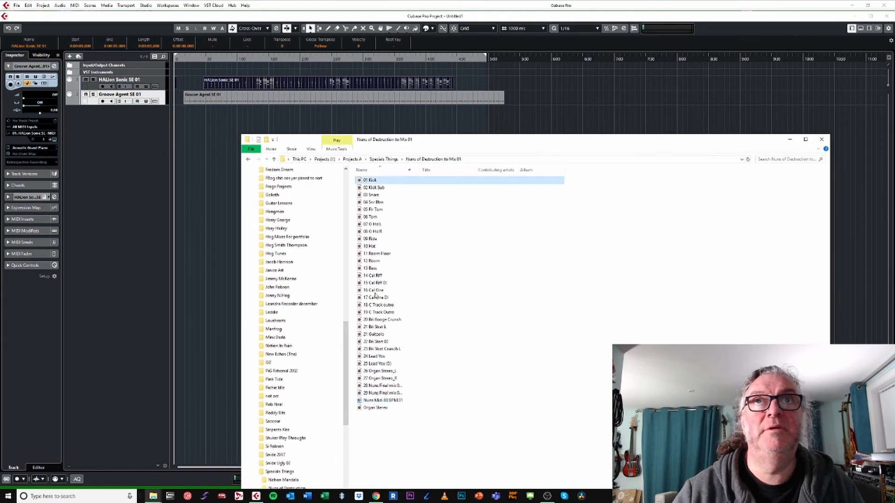
shift+click(385, 393)
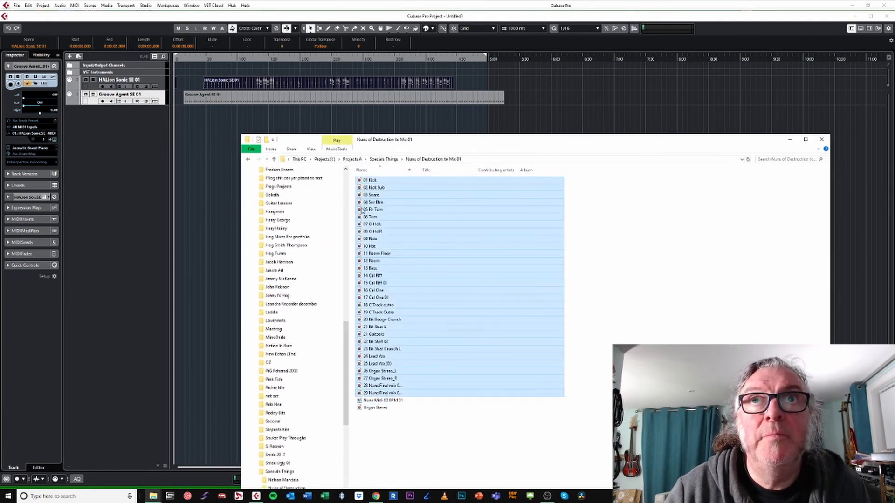
drag(360, 185, 177, 138)
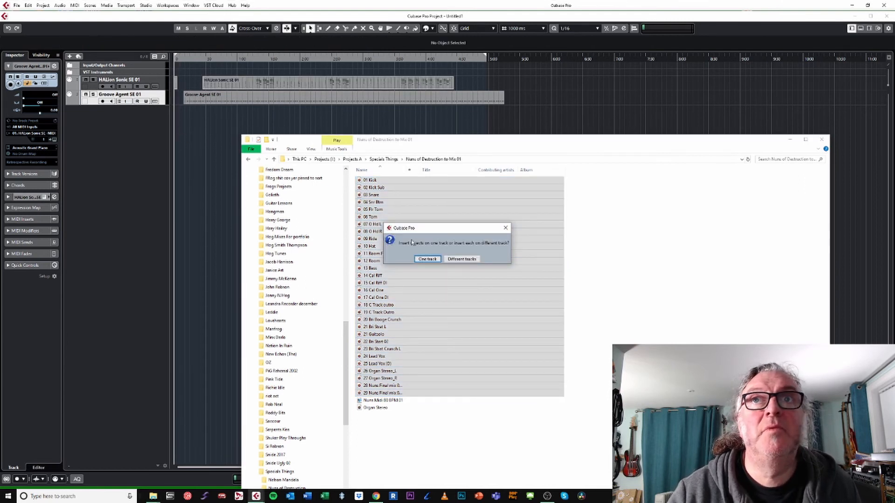
click(461, 260)
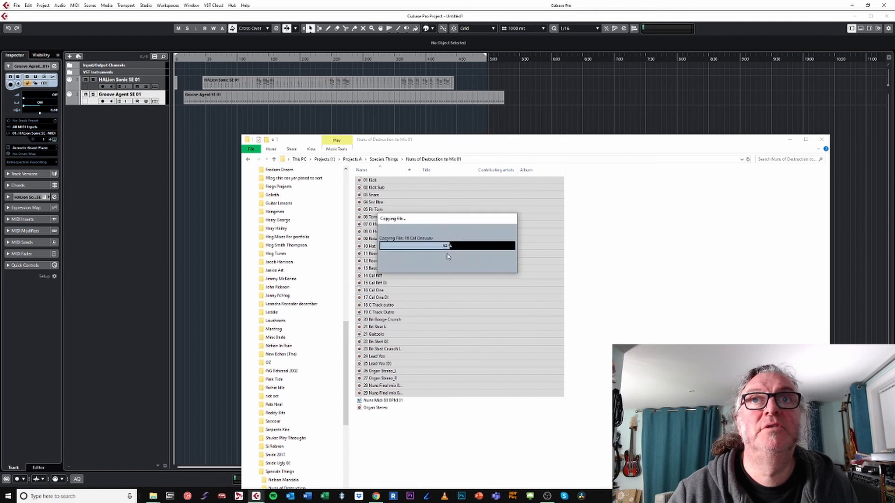
click(790, 140)
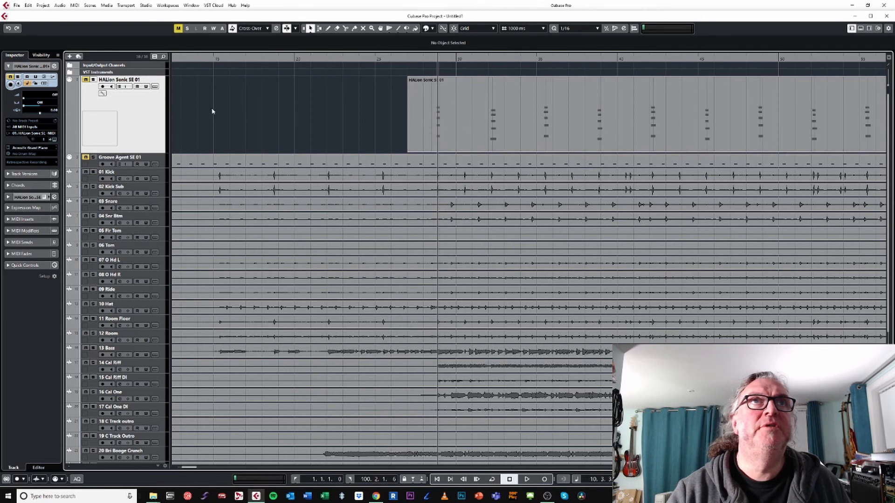
Step: Examine the imported tracks up close around the first HALion chord, from the final mix tracks up to the MIDI tracks
scroll(296, 157, down, 5)
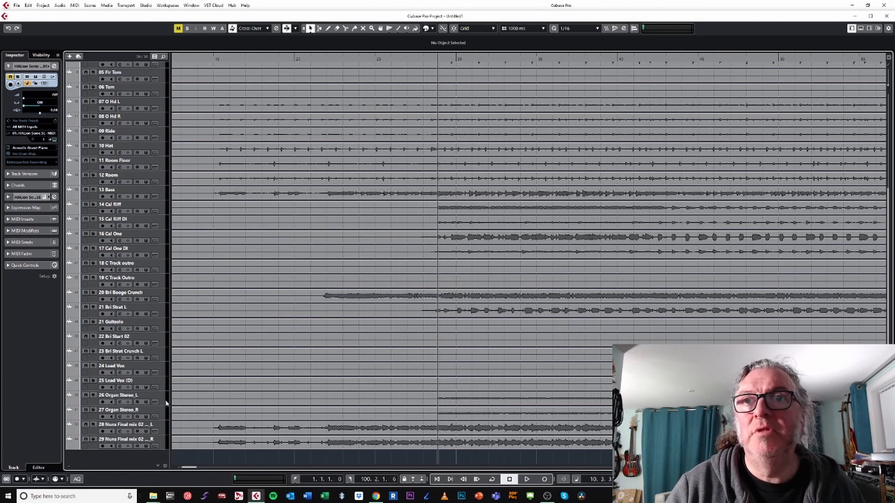
key(h)
key(h)
key(h)
key(h)
key(h)
key(h)
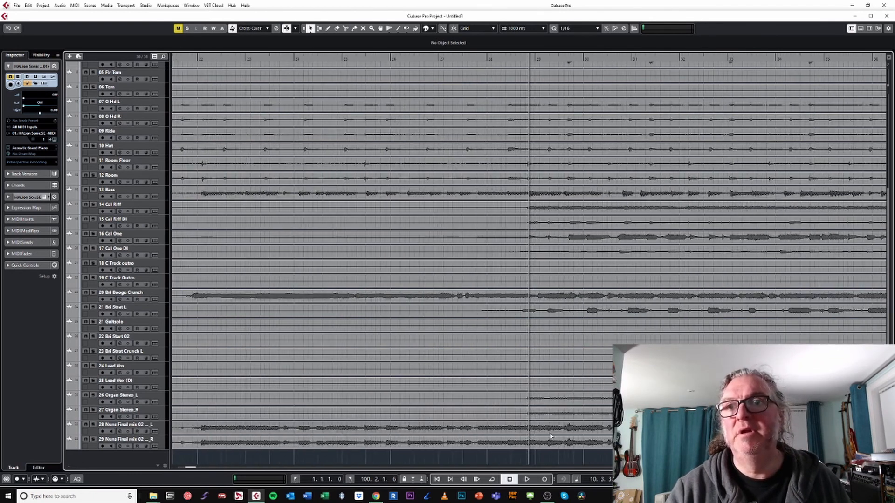
key(h)
key(h)
key(h)
key(h)
key(h)
key(h)
key(h)
key(h)
key(h)
scroll(475, 313, up, 5)
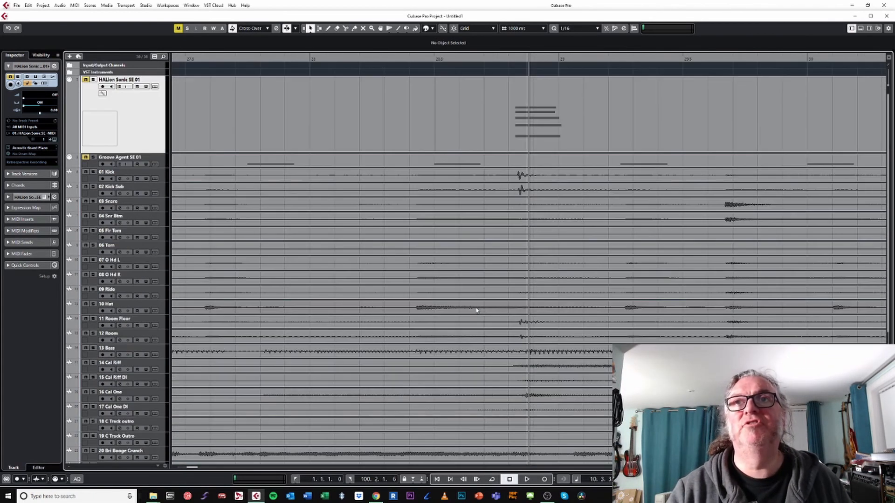
Step: Place the project cursor at the start of the first HALion chord and check every track's alignment against it
click(513, 58)
click(516, 60)
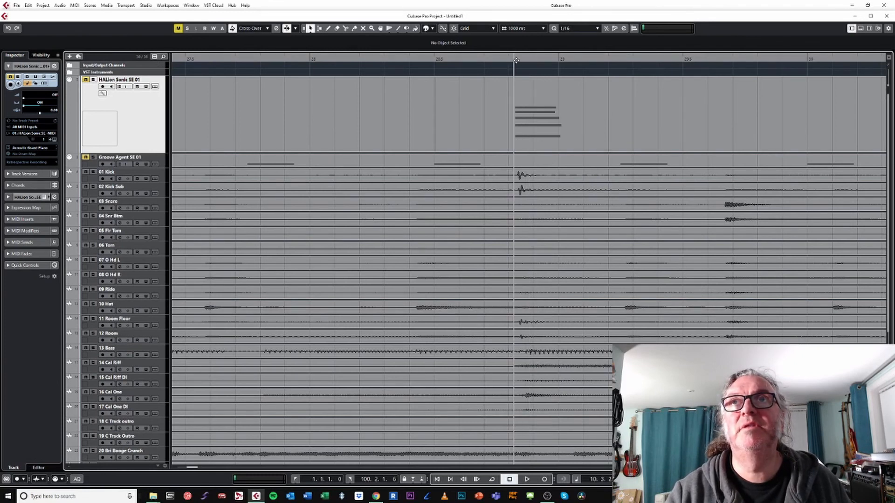
scroll(530, 175, down, 5)
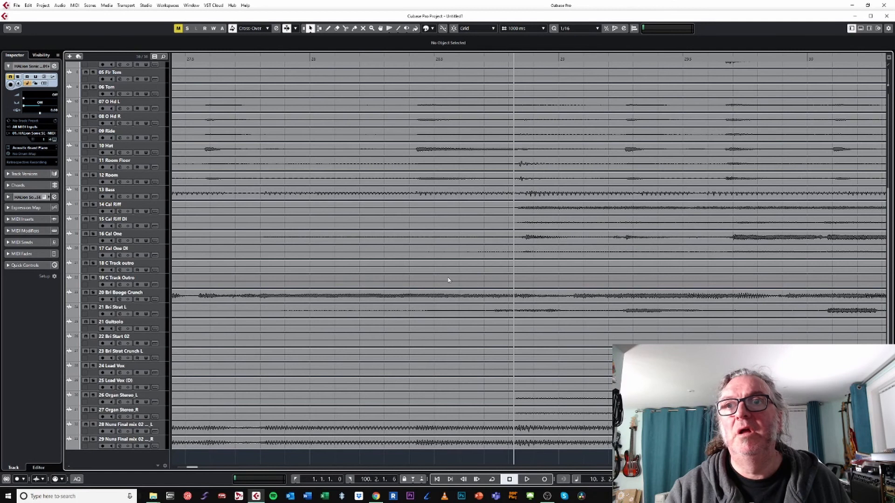
scroll(438, 279, up, 5)
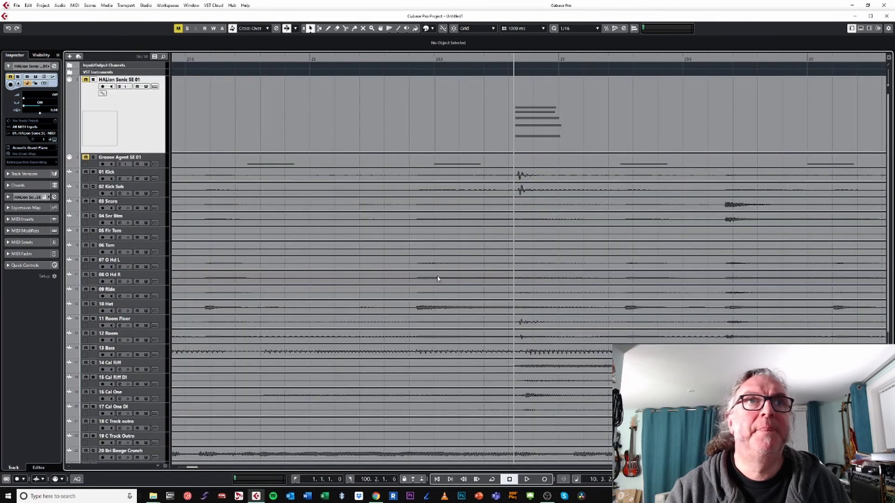
scroll(439, 279, down, 5)
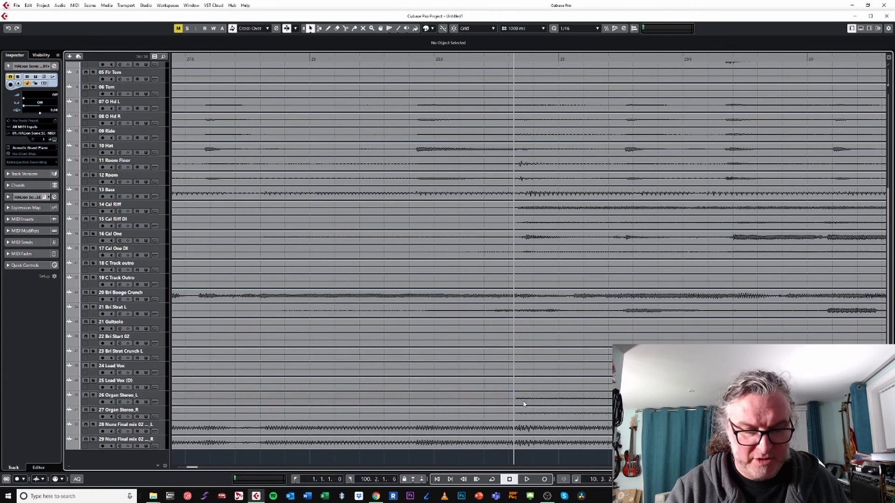
key(shift+f)
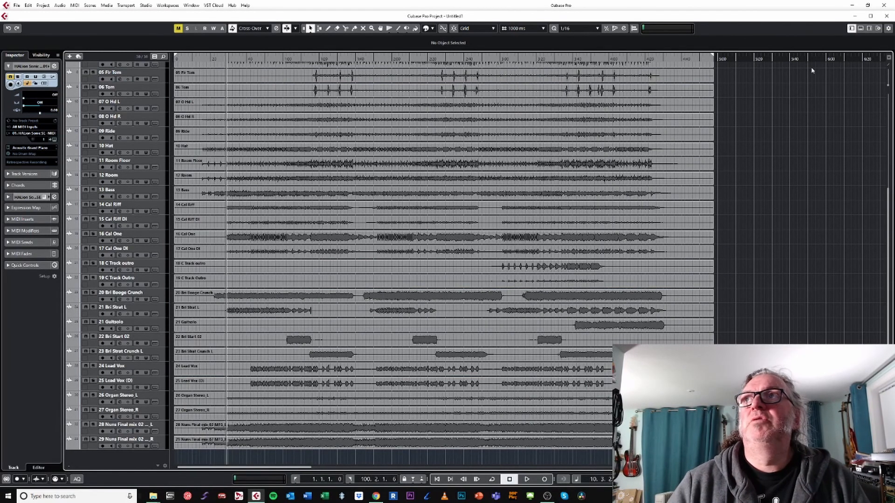
Step: Close the test project and cancel the archiving of the "Nuns of Destruction to Mix 01" folder in File Explorer
click(886, 16)
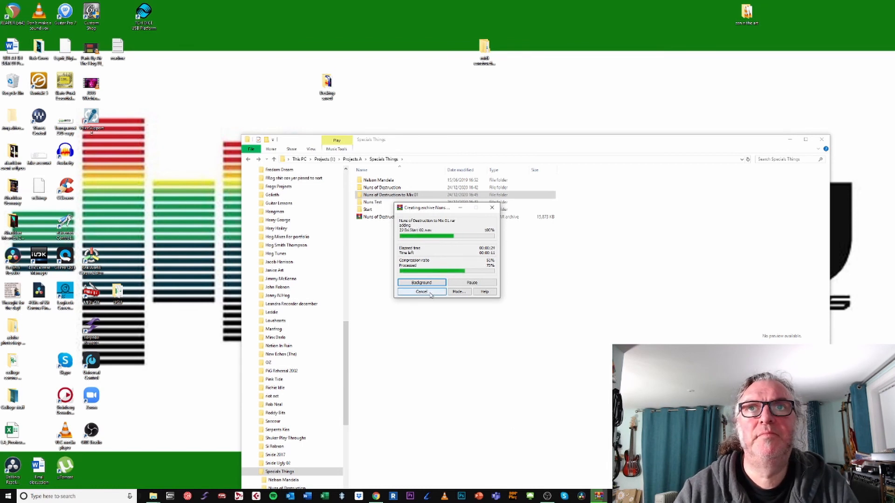
click(430, 295)
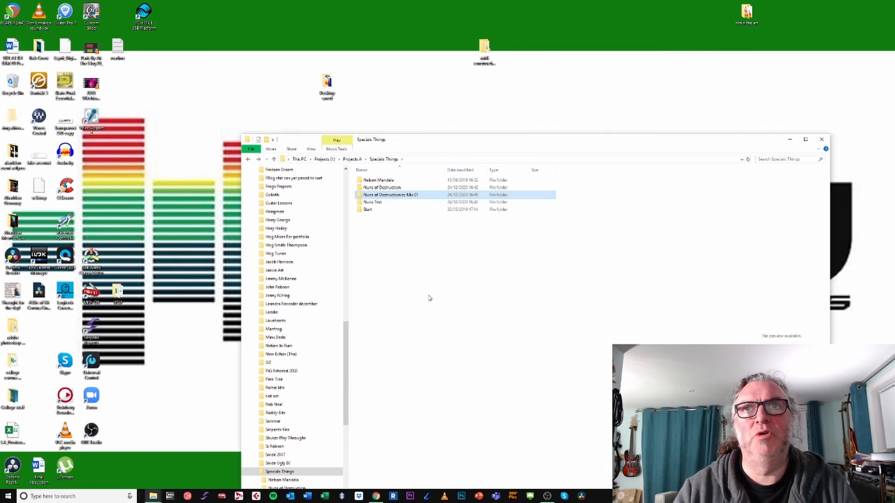
click(389, 273)
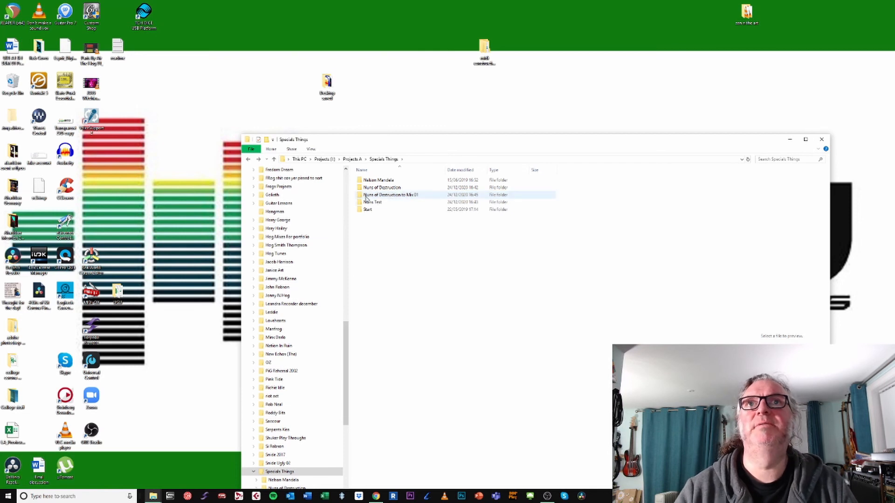
click(791, 140)
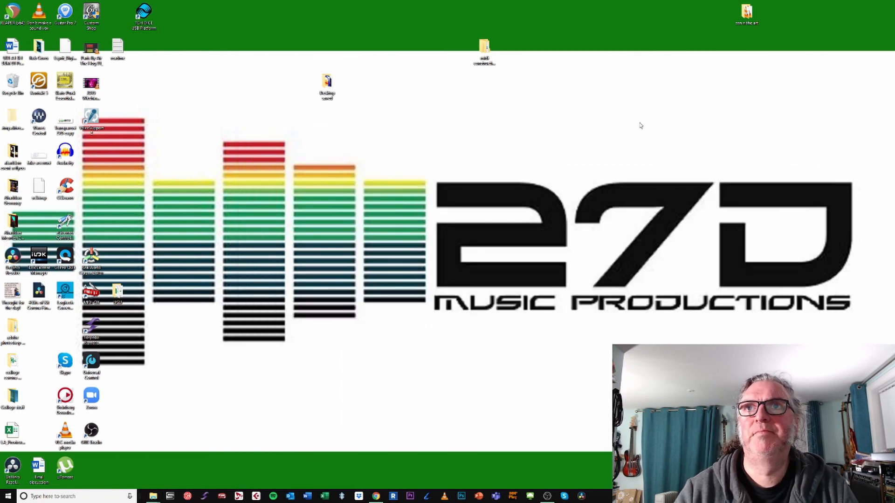